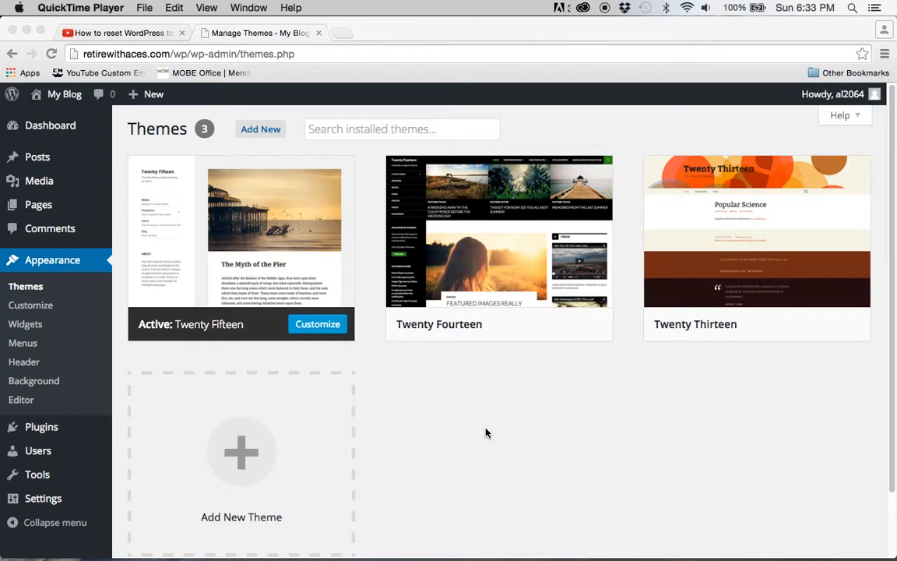
- Open the website netplaymarketing.com in a new browser tab
{"action": "left_click", "coordinate": [450, 400]}
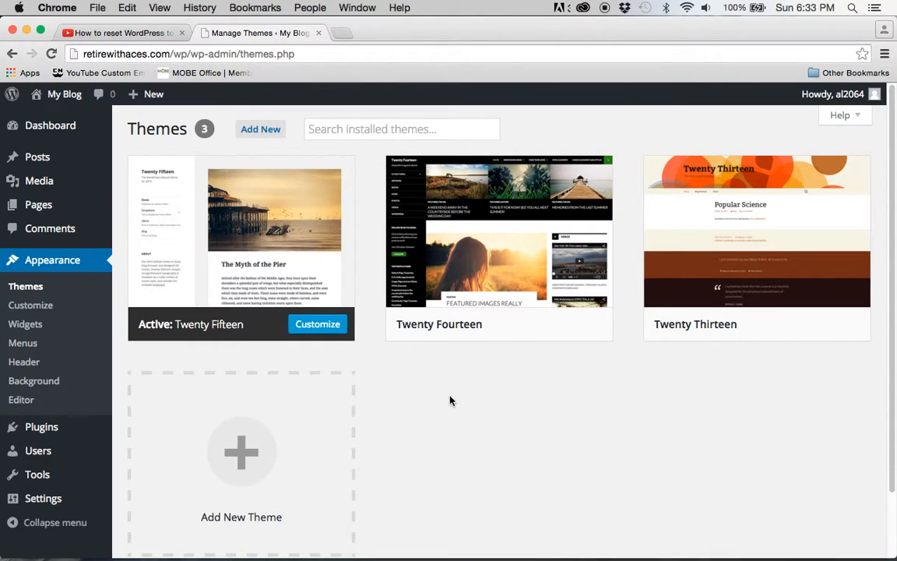
{"action": "key", "text": "ctrl+t"}
{"action": "type", "text": "net"}
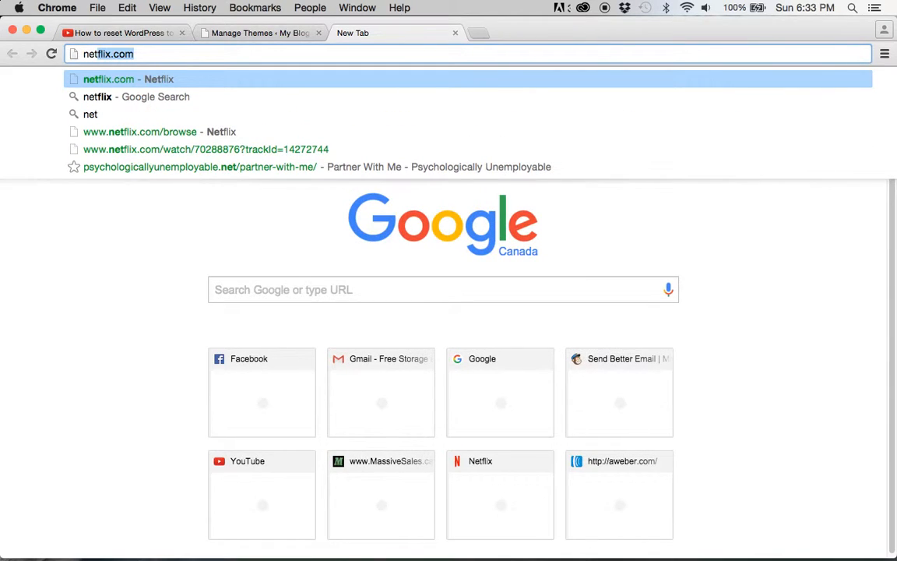
{"action": "type", "text": "playmarketing.com"}
{"action": "key", "text": "Return"}
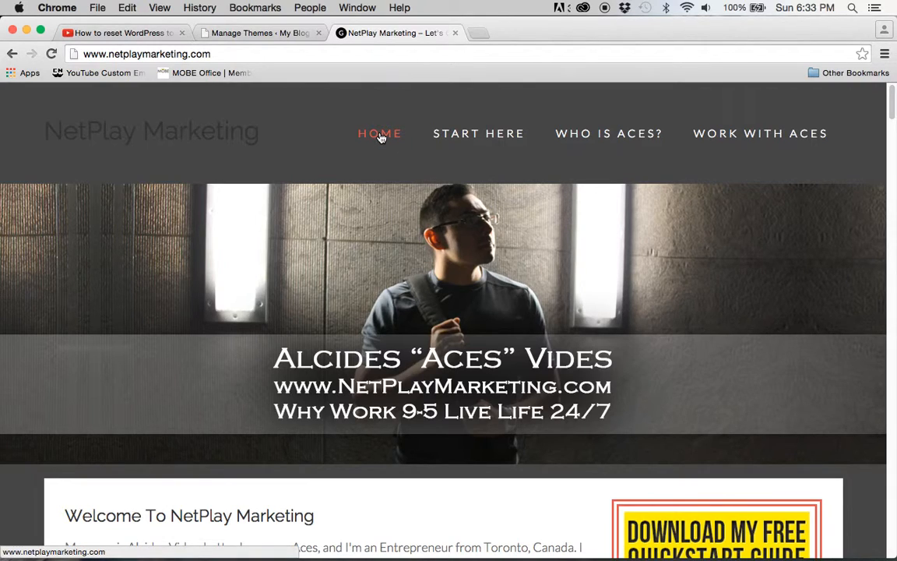
- Open the site's Start Here page and examine its text, from the introduction to the list of recommended tools
{"action": "left_click", "coordinate": [468, 136]}
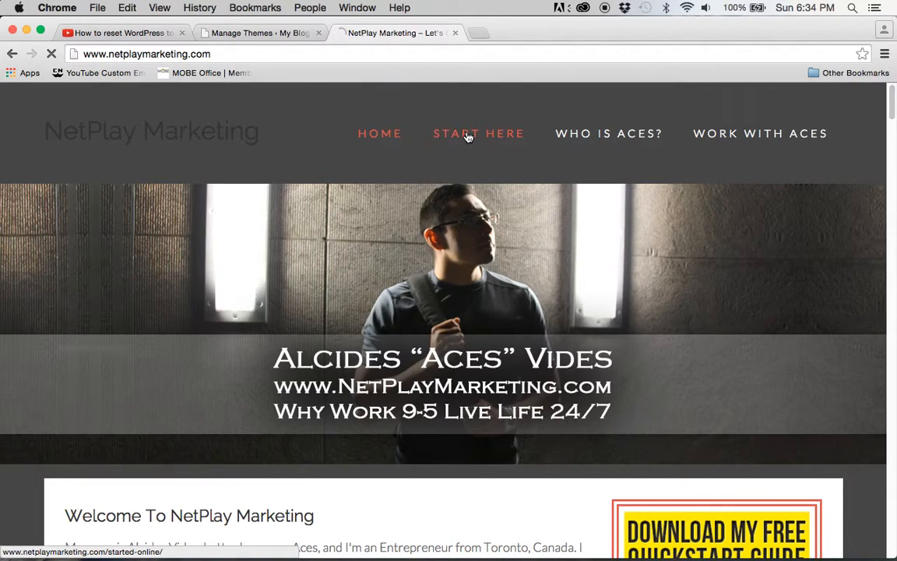
{"action": "scroll", "coordinate": [474, 179], "scroll_direction": "down", "scroll_amount": 10}
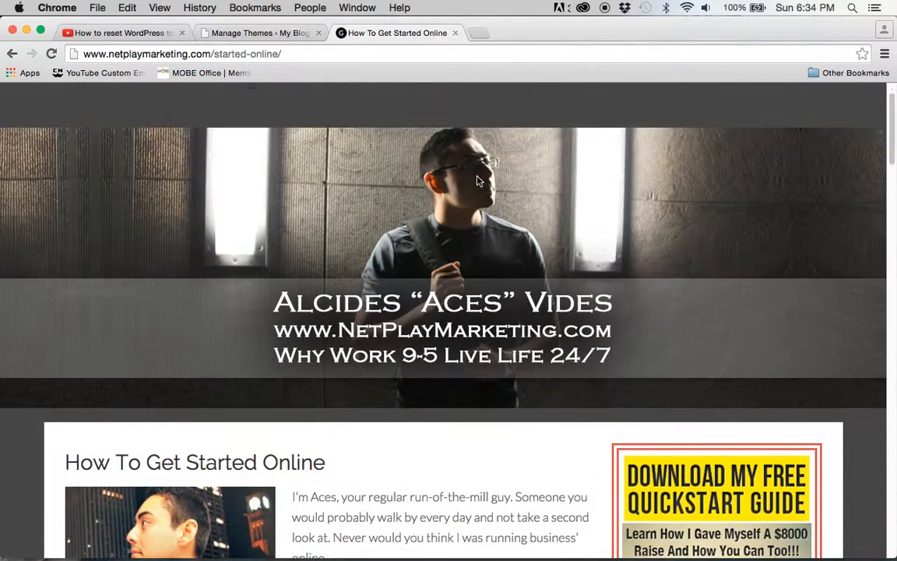
{"action": "scroll", "coordinate": [502, 225], "scroll_direction": "up", "scroll_amount": 5}
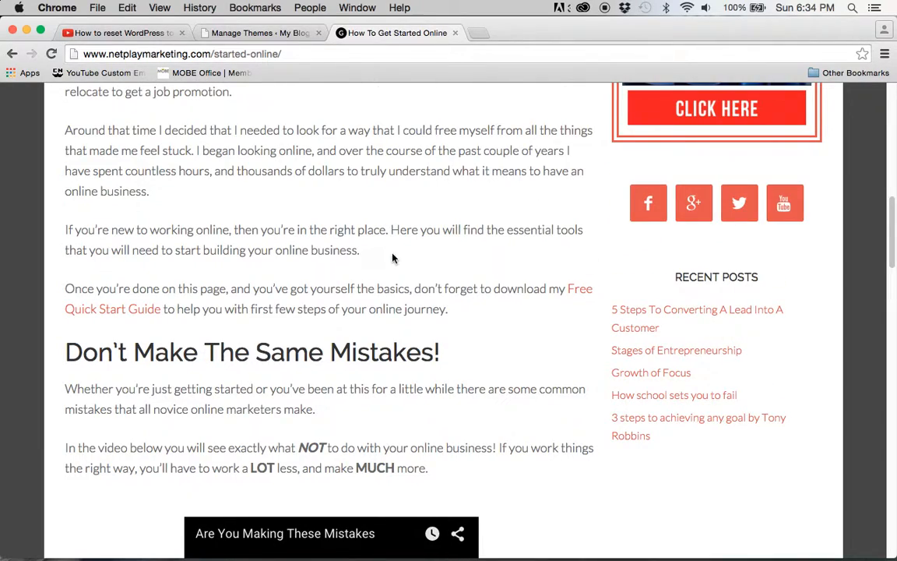
{"action": "scroll", "coordinate": [393, 258], "scroll_direction": "down", "scroll_amount": 7}
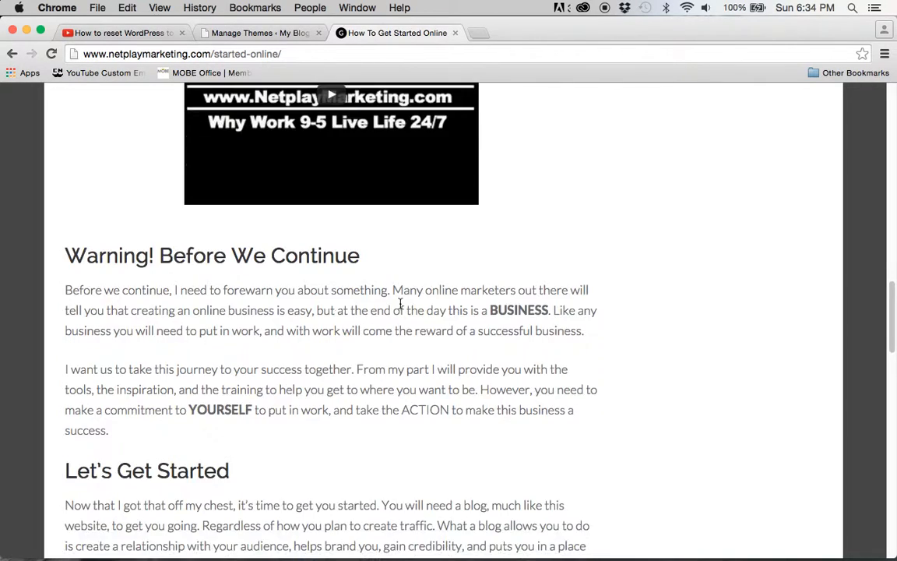
{"action": "scroll", "coordinate": [400, 304], "scroll_direction": "down", "scroll_amount": 2}
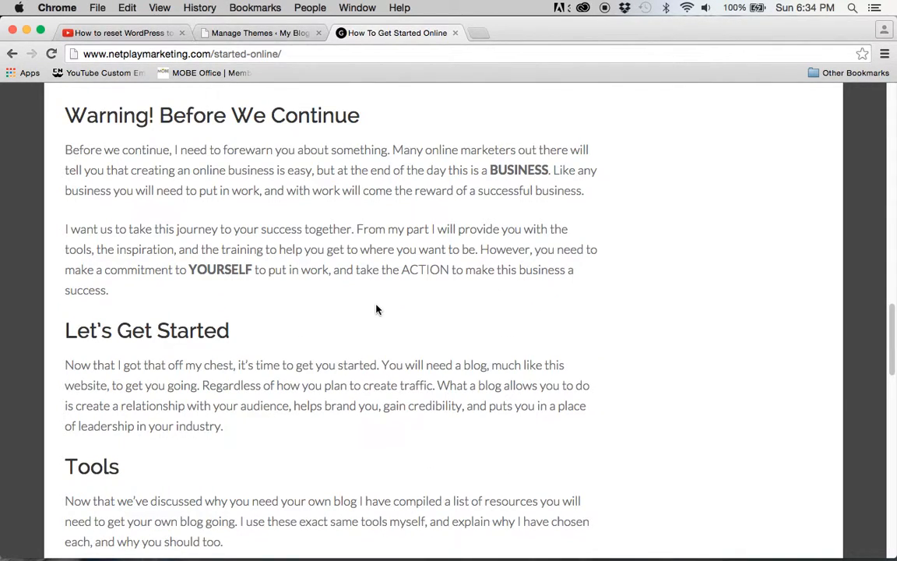
{"action": "scroll", "coordinate": [376, 310], "scroll_direction": "down", "scroll_amount": 10}
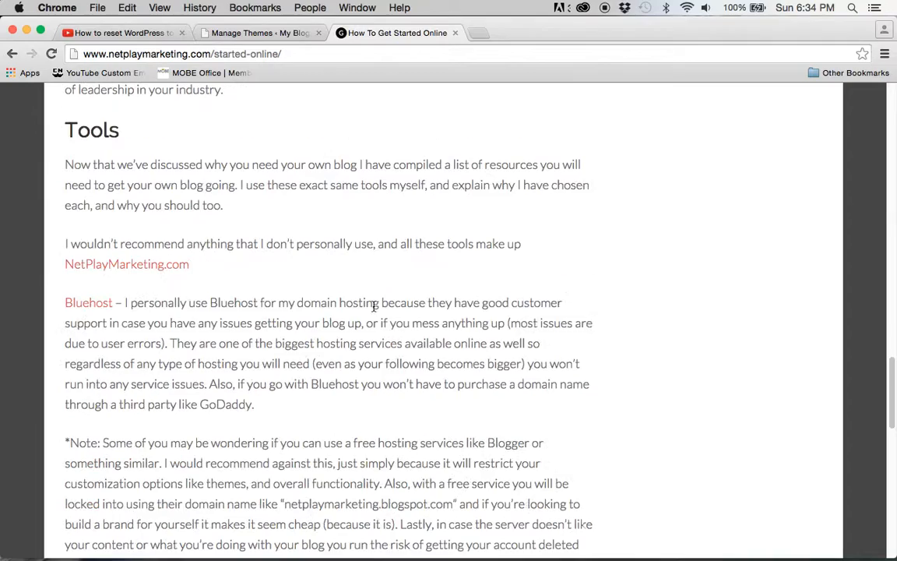
{"action": "scroll", "coordinate": [374, 310], "scroll_direction": "down", "scroll_amount": 5}
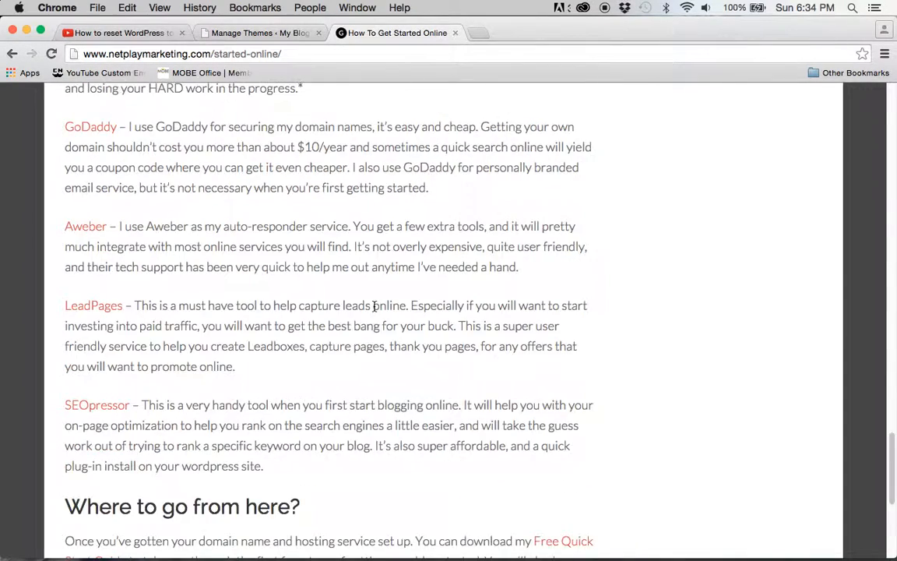
{"action": "scroll", "coordinate": [375, 310], "scroll_direction": "up", "scroll_amount": 20}
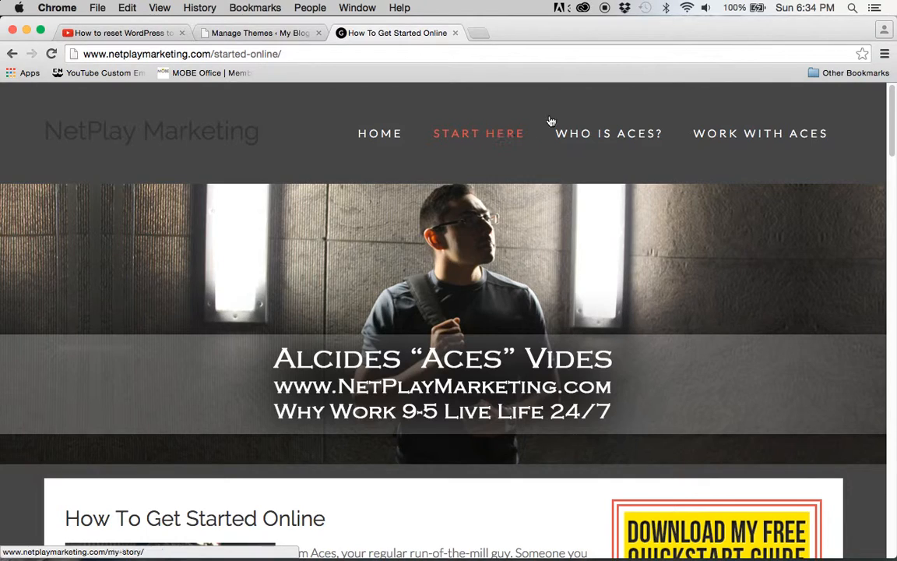
- Open the site's My Story page and read through it to the end
{"action": "left_click", "coordinate": [600, 138]}
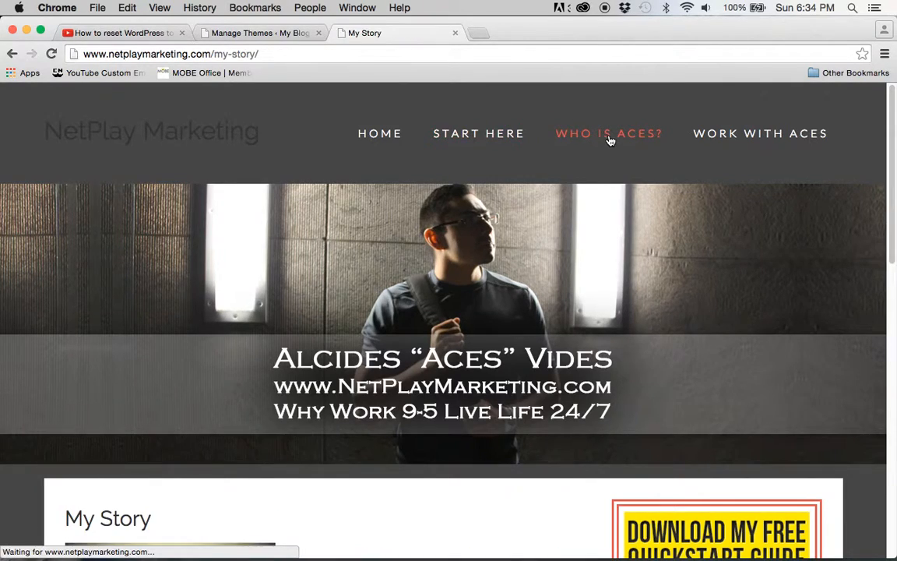
{"action": "scroll", "coordinate": [431, 261], "scroll_direction": "down", "scroll_amount": 5}
{"action": "scroll", "coordinate": [430, 261], "scroll_direction": "down", "scroll_amount": 8}
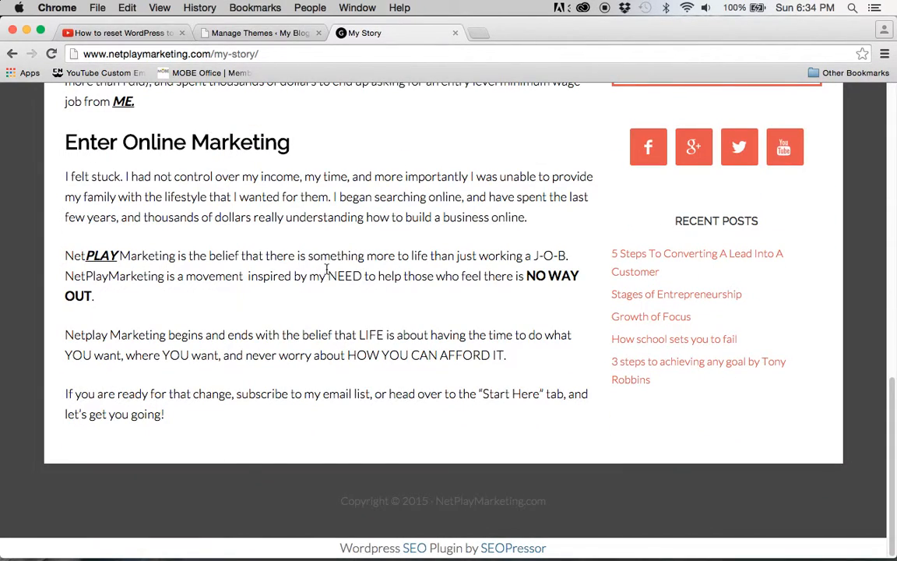
{"action": "scroll", "coordinate": [311, 264], "scroll_direction": "up", "scroll_amount": 15}
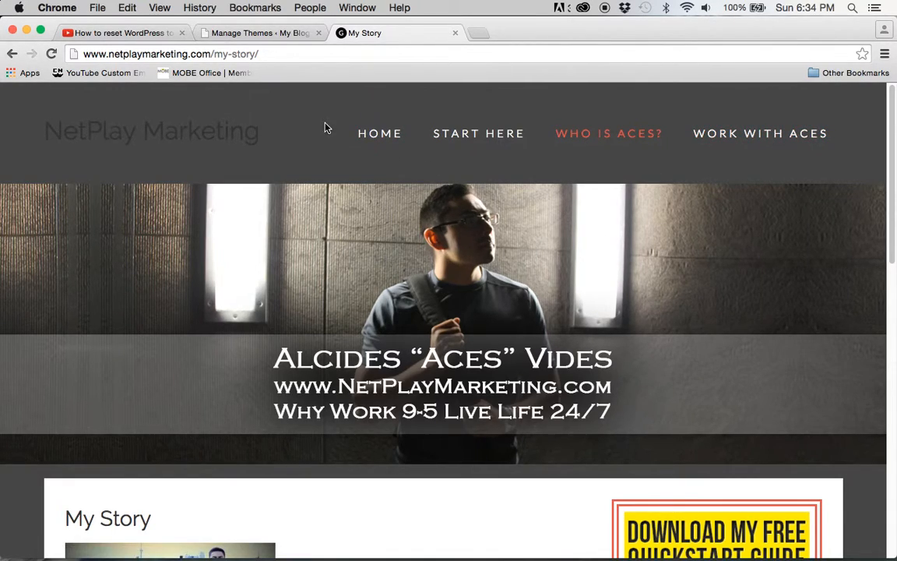
- Return to the site's home page and look through its blog posts down to the Growth of Focus entry
{"action": "left_click", "coordinate": [391, 134]}
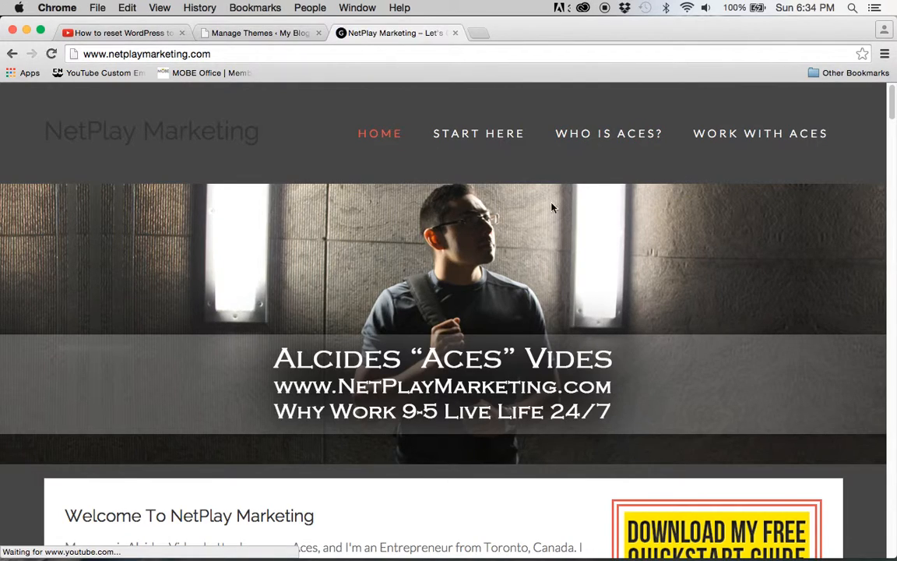
{"action": "scroll", "coordinate": [561, 211], "scroll_direction": "down", "scroll_amount": 1}
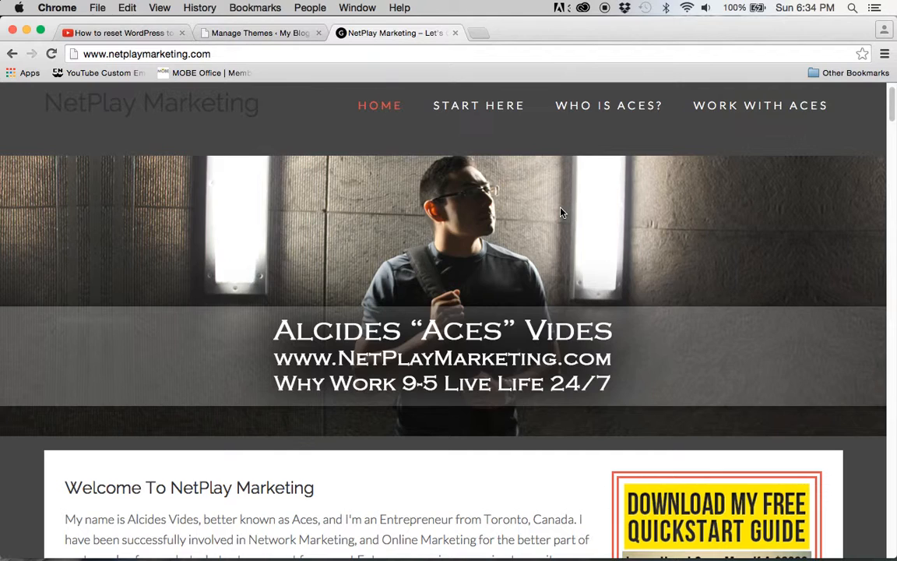
{"action": "scroll", "coordinate": [520, 296], "scroll_direction": "down", "scroll_amount": 10}
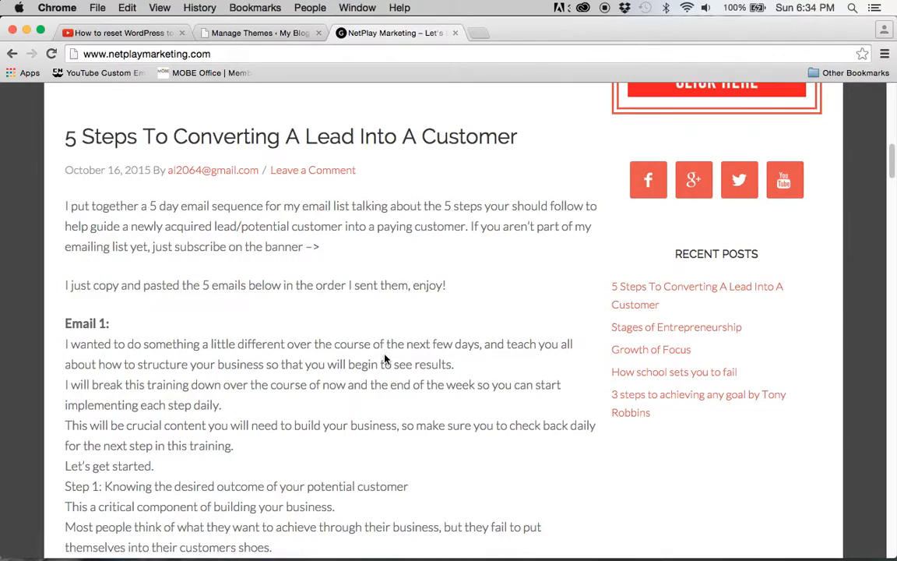
{"action": "scroll", "coordinate": [346, 318], "scroll_direction": "down", "scroll_amount": 15}
{"action": "scroll", "coordinate": [384, 354], "scroll_direction": "down", "scroll_amount": 20}
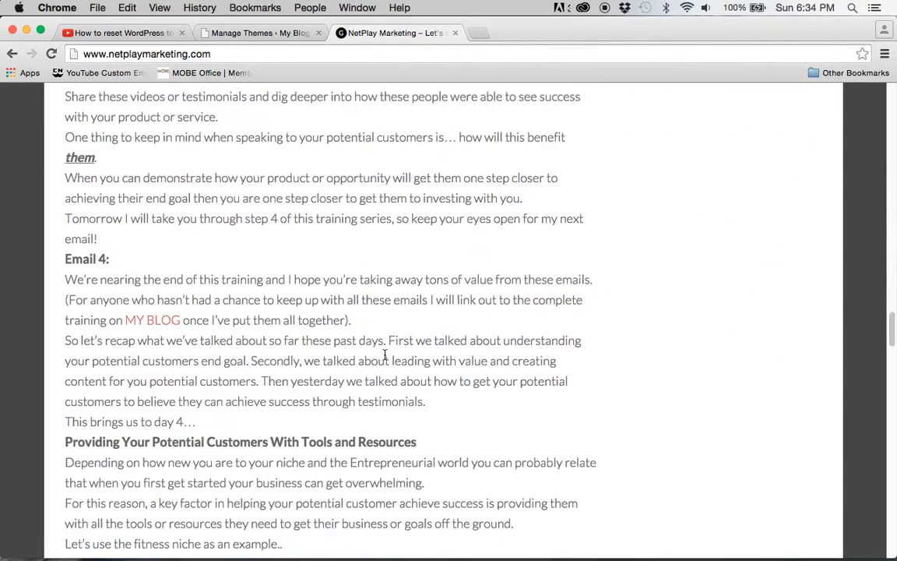
{"action": "scroll", "coordinate": [384, 360], "scroll_direction": "down", "scroll_amount": 20}
{"action": "scroll", "coordinate": [384, 360], "scroll_direction": "up", "scroll_amount": 3}
{"action": "scroll", "coordinate": [386, 361], "scroll_direction": "down", "scroll_amount": 2}
{"action": "scroll", "coordinate": [137, 257], "scroll_direction": "up", "scroll_amount": 15}
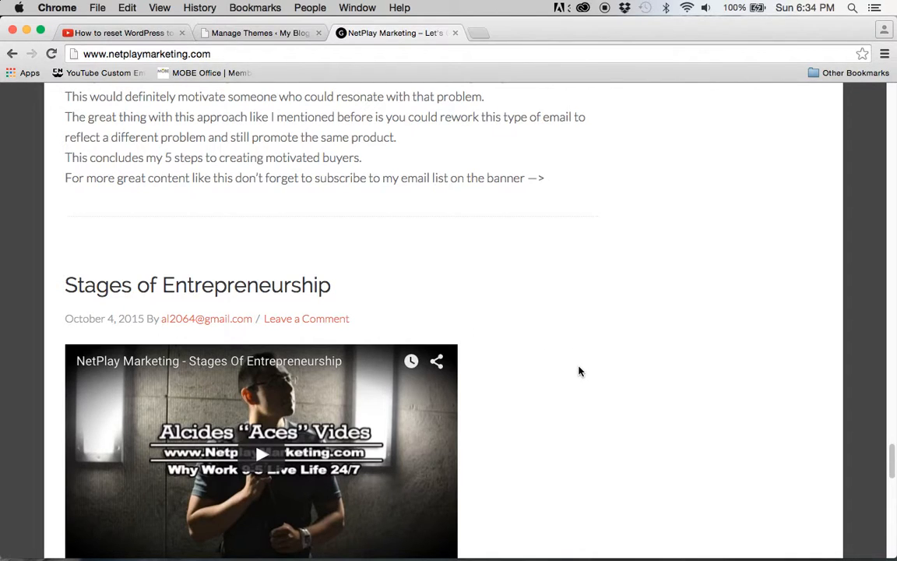
{"action": "scroll", "coordinate": [576, 371], "scroll_direction": "down", "scroll_amount": 10}
{"action": "scroll", "coordinate": [530, 372], "scroll_direction": "down", "scroll_amount": 2}
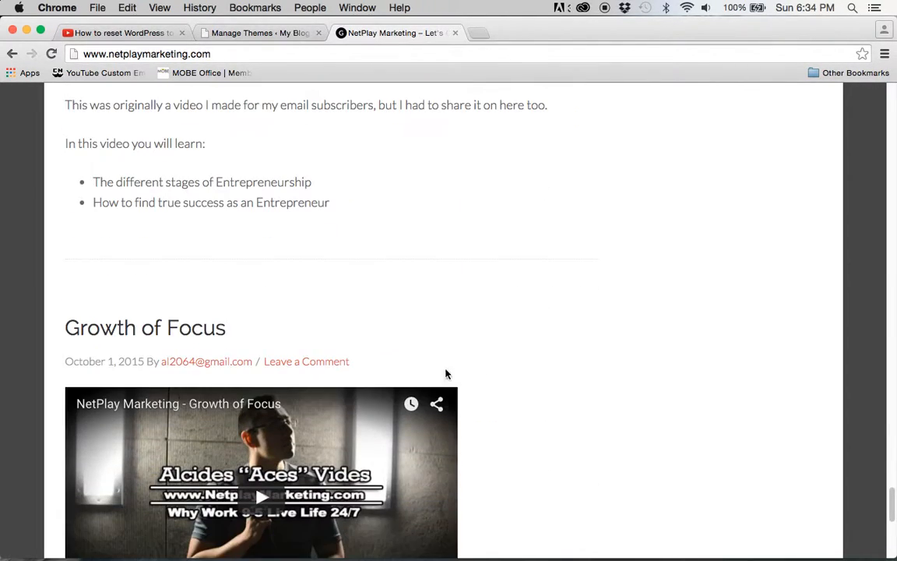
{"action": "scroll", "coordinate": [494, 370], "scroll_direction": "down", "scroll_amount": 1}
{"action": "scroll", "coordinate": [494, 370], "scroll_direction": "down", "scroll_amount": 10}
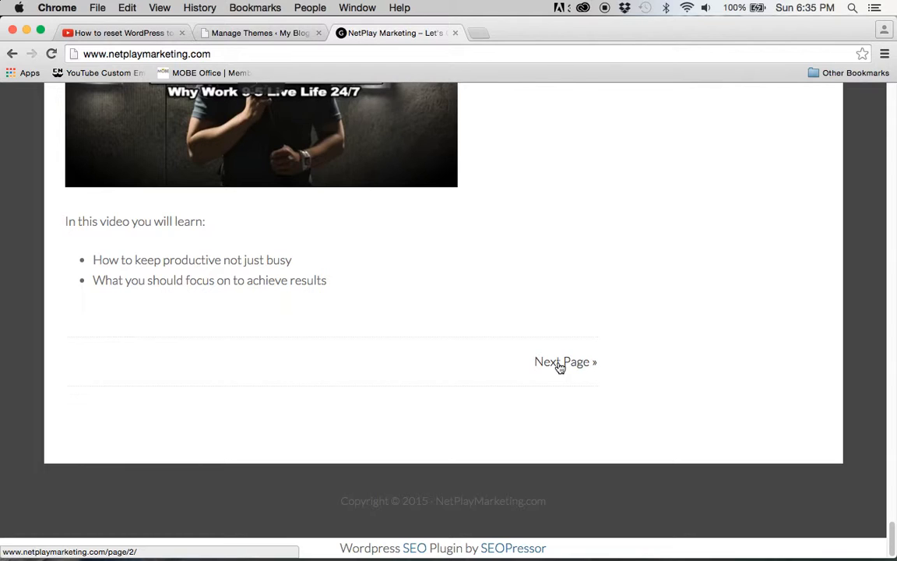
{"action": "scroll", "coordinate": [480, 366], "scroll_direction": "up", "scroll_amount": 5}
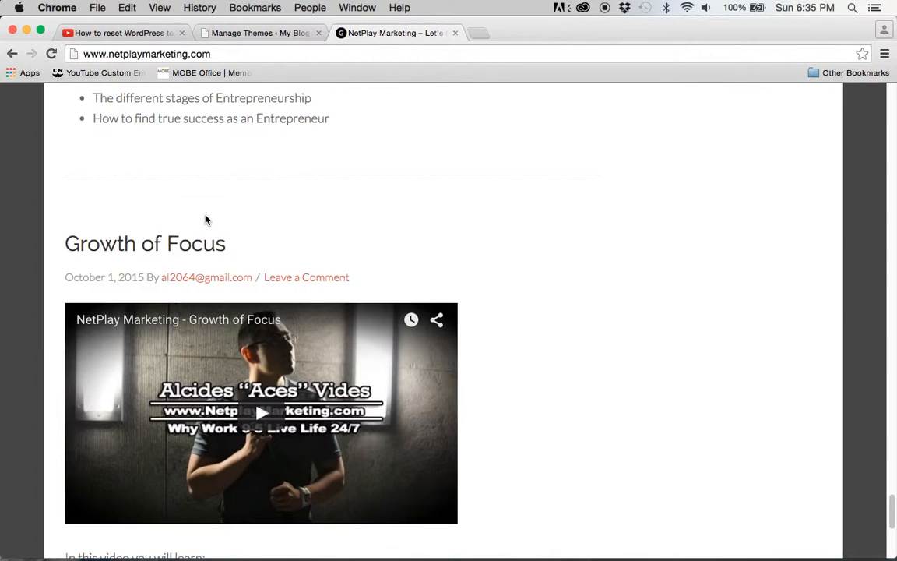
{"action": "scroll", "coordinate": [205, 219], "scroll_direction": "down", "scroll_amount": 5}
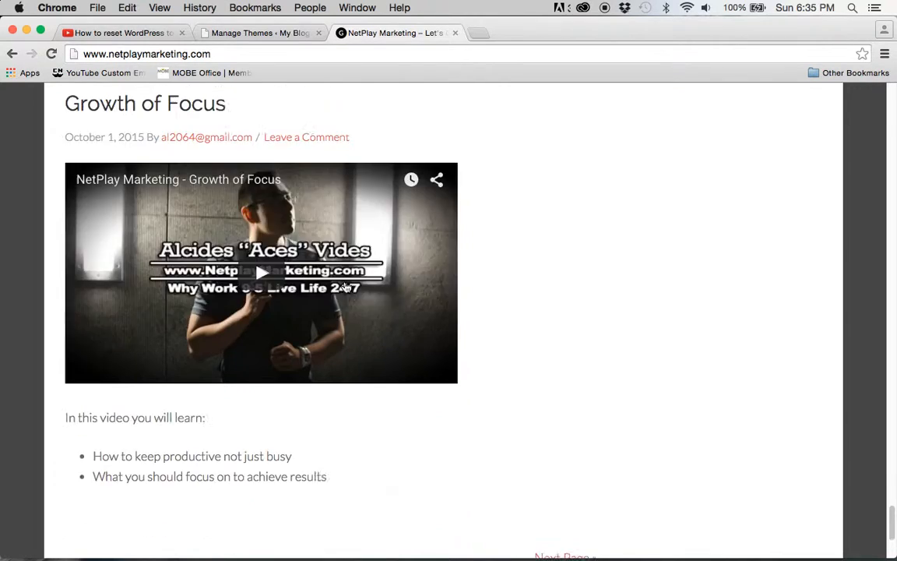
- Open the second page of blog posts and examine its address and the older entries, starting with How school sets you to fail
{"action": "left_click", "coordinate": [583, 364]}
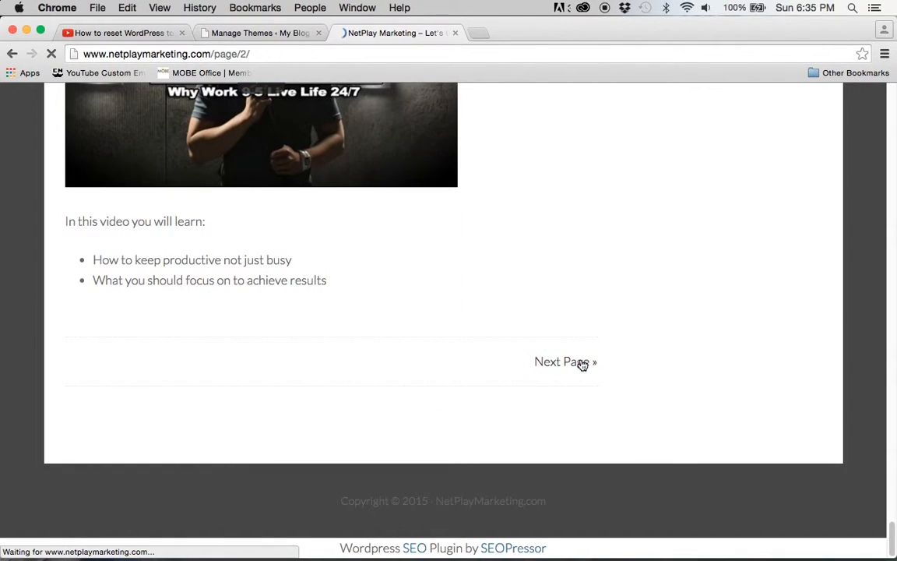
{"action": "scroll", "coordinate": [322, 284], "scroll_direction": "down", "scroll_amount": 5}
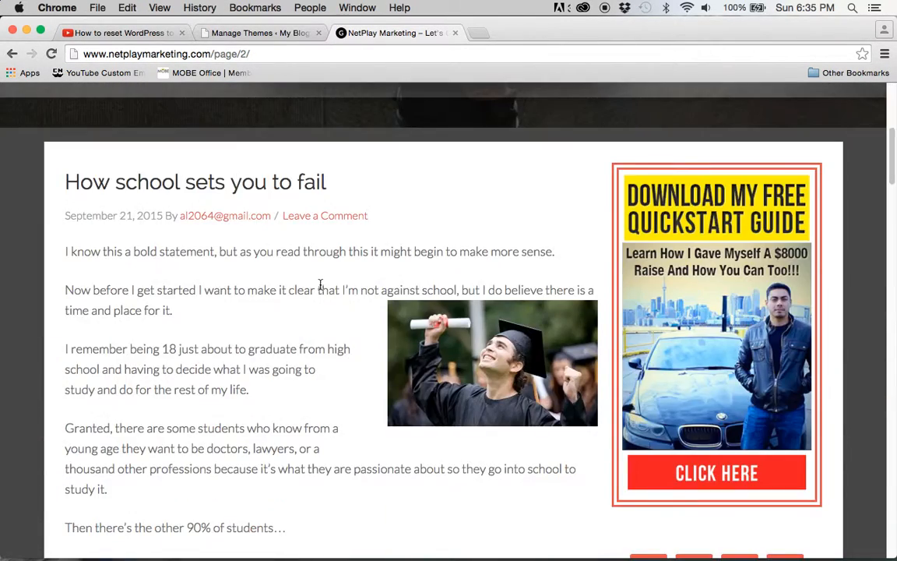
{"action": "scroll", "coordinate": [352, 213], "scroll_direction": "down", "scroll_amount": 5}
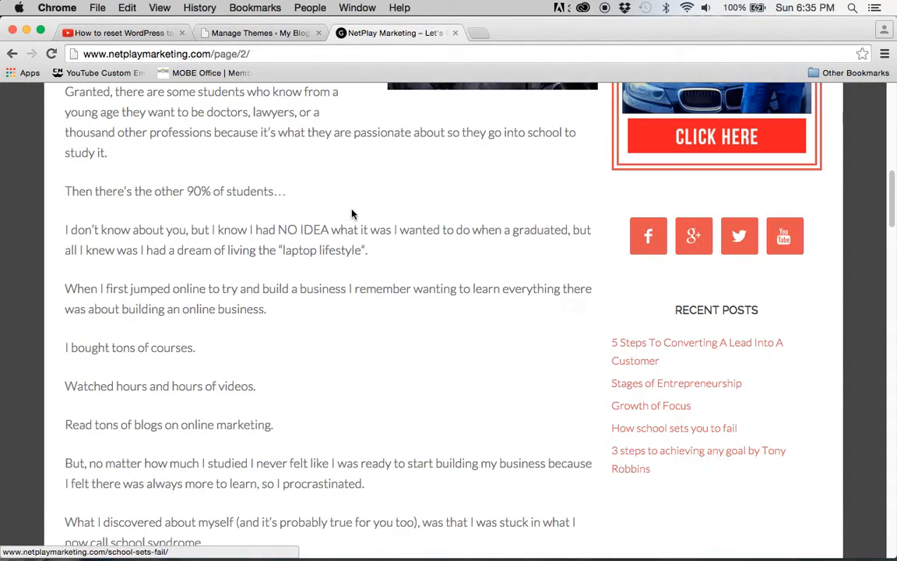
{"action": "scroll", "coordinate": [312, 186], "scroll_direction": "up", "scroll_amount": 3}
{"action": "left_click_drag", "start_coordinate": [114, 55], "coordinate": [256, 53]}
{"action": "left_click", "coordinate": [280, 57]}
{"action": "scroll", "coordinate": [366, 279], "scroll_direction": "down", "scroll_amount": 2}
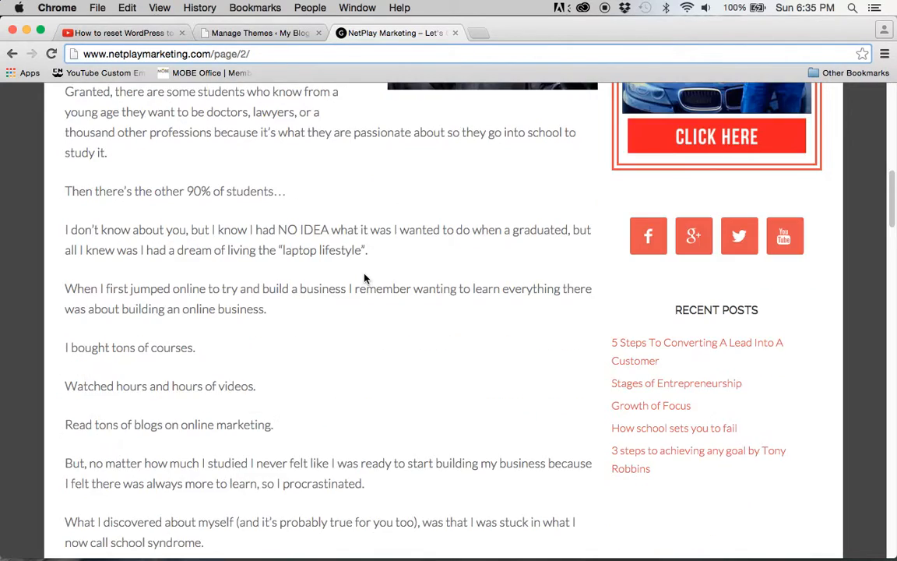
{"action": "scroll", "coordinate": [364, 278], "scroll_direction": "down", "scroll_amount": 5}
{"action": "scroll", "coordinate": [417, 240], "scroll_direction": "down", "scroll_amount": 5}
{"action": "scroll", "coordinate": [390, 234], "scroll_direction": "up", "scroll_amount": 20}
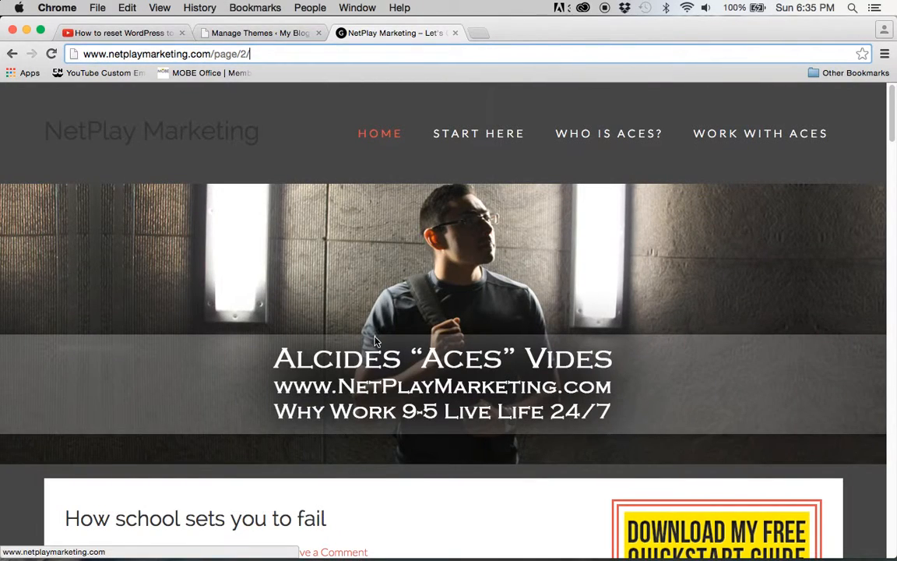
{"action": "scroll", "coordinate": [374, 347], "scroll_direction": "down", "scroll_amount": 10}
{"action": "scroll", "coordinate": [374, 346], "scroll_direction": "down", "scroll_amount": 20}
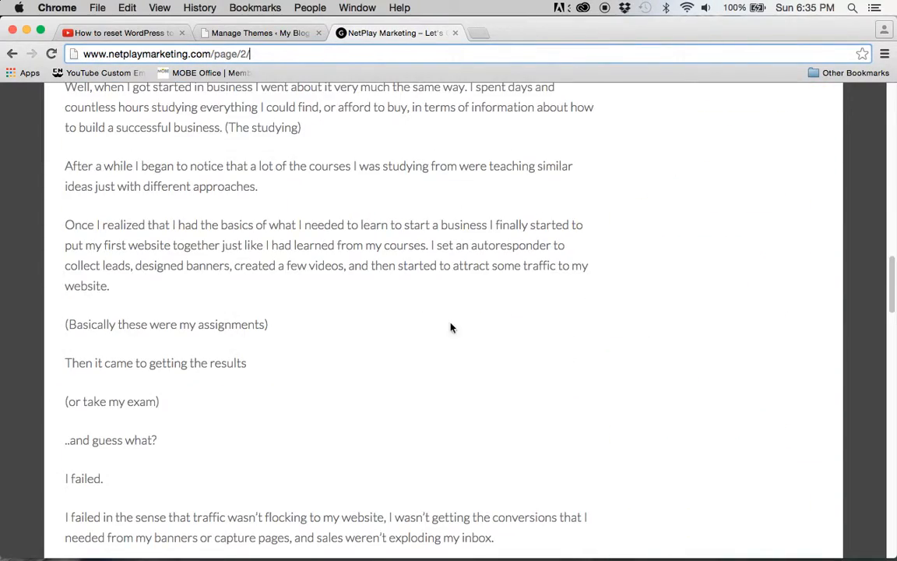
{"action": "scroll", "coordinate": [316, 401], "scroll_direction": "down", "scroll_amount": 5}
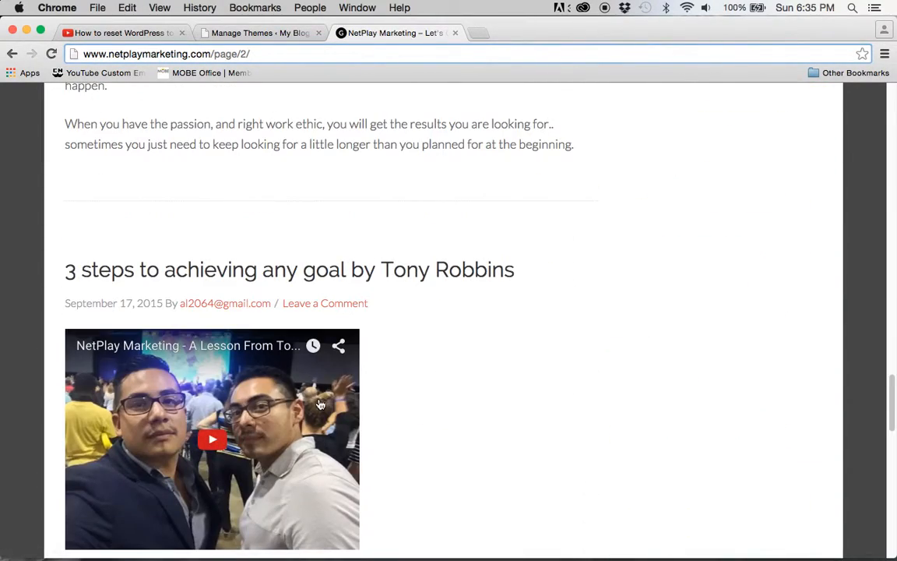
{"action": "scroll", "coordinate": [451, 389], "scroll_direction": "up", "scroll_amount": 10}
{"action": "scroll", "coordinate": [452, 388], "scroll_direction": "up", "scroll_amount": 15}
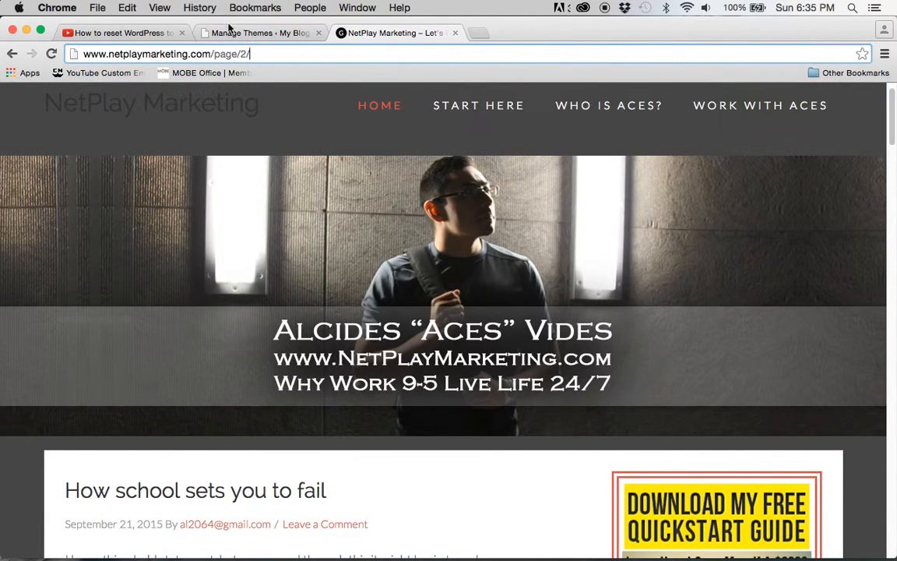
- Switch back to the WordPress admin and open the list of all posts
{"action": "left_click", "coordinate": [238, 31]}
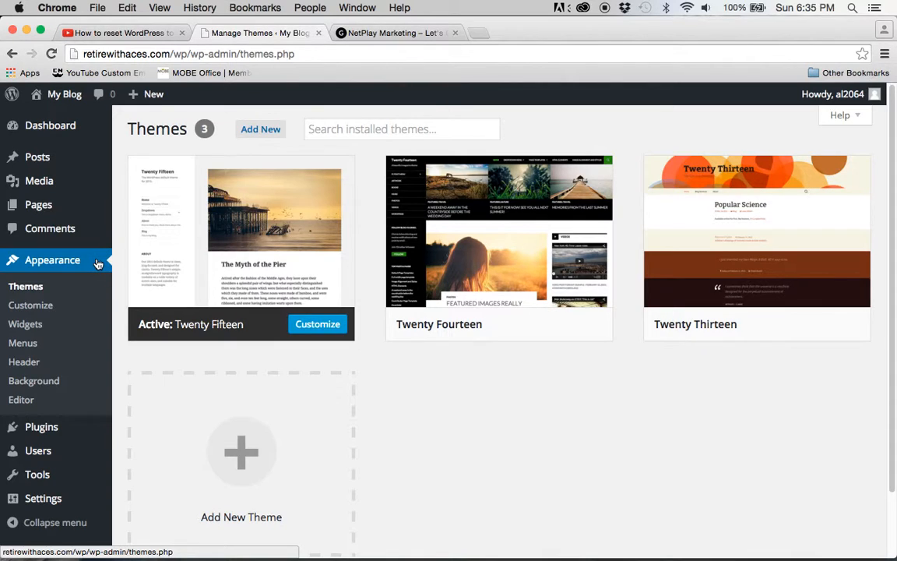
{"action": "mouse_move", "coordinate": [48, 211]}
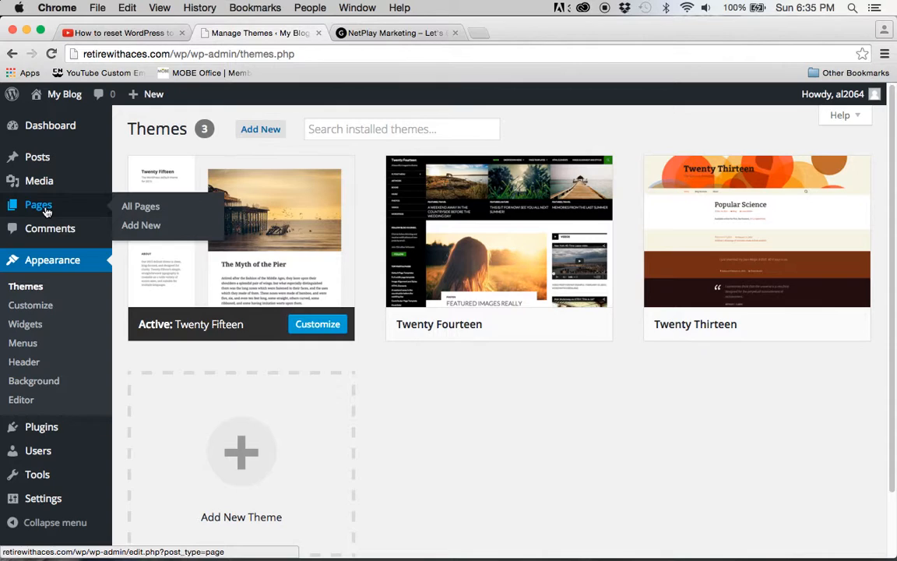
{"action": "mouse_move", "coordinate": [54, 166]}
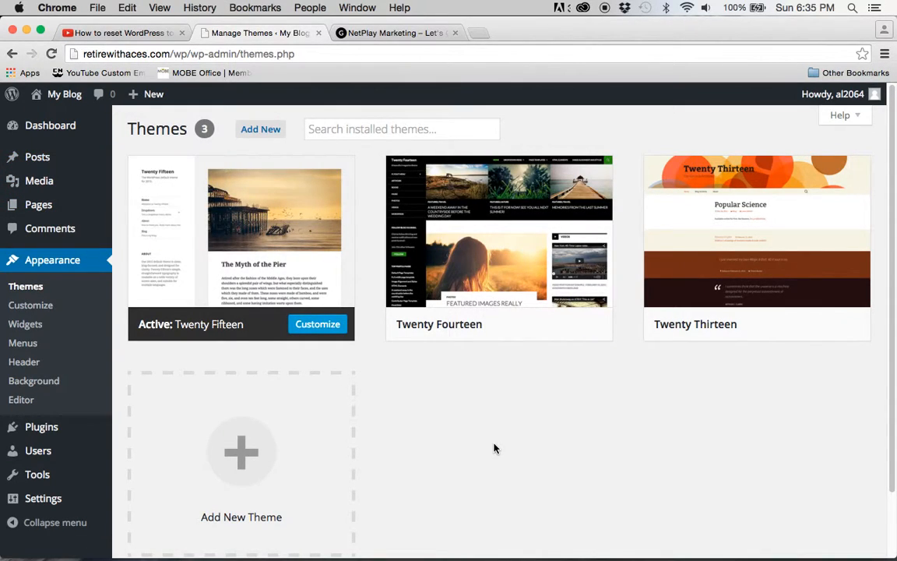
{"action": "mouse_move", "coordinate": [160, 206]}
{"action": "left_click", "coordinate": [53, 159]}
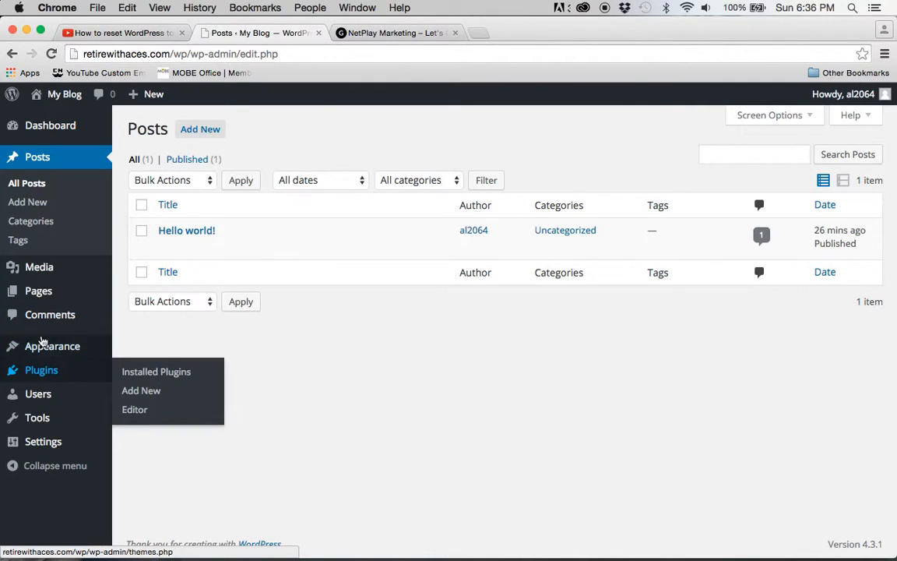
- Open the installed themes, view the blog in the Twenty Fifteen theme's customizer, and close the customizer
{"action": "mouse_move", "coordinate": [62, 349]}
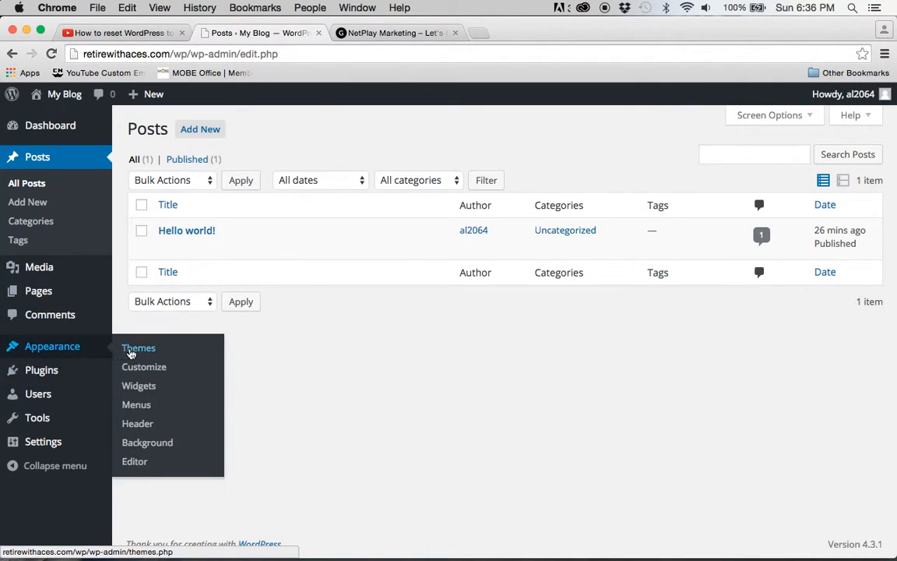
{"action": "left_click", "coordinate": [130, 351]}
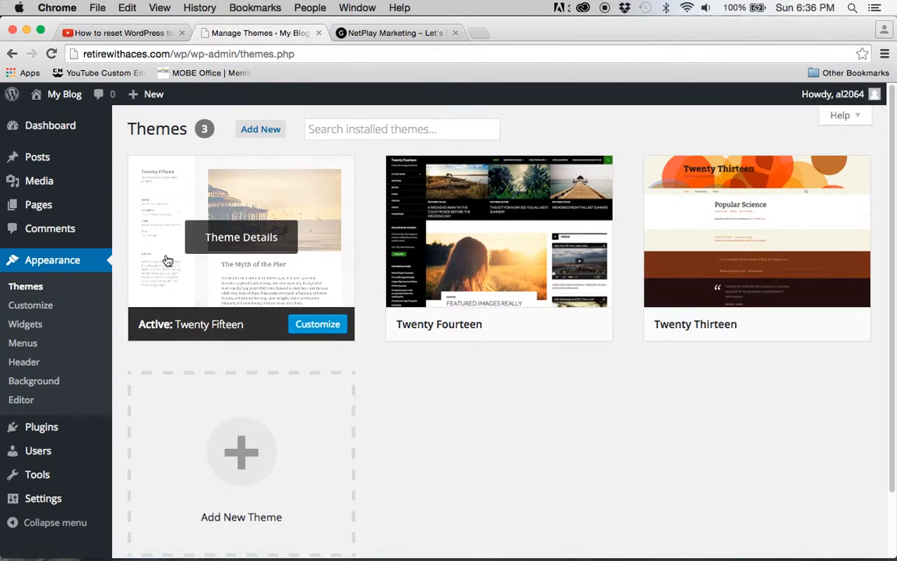
{"action": "left_click", "coordinate": [327, 322]}
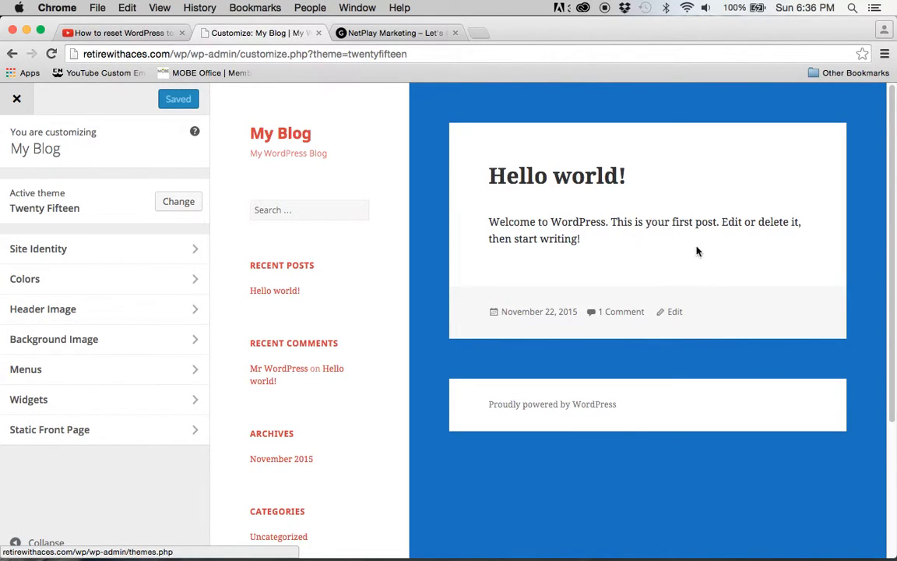
{"action": "left_click", "coordinate": [14, 99]}
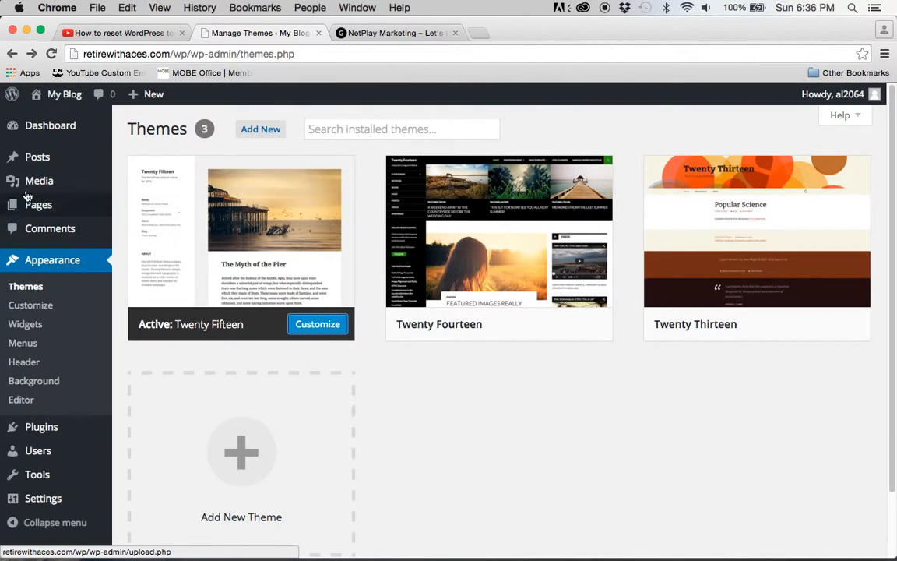
- Create a new post from the posts list and title it "My First Blog Post EVER!"
{"action": "left_click", "coordinate": [36, 160]}
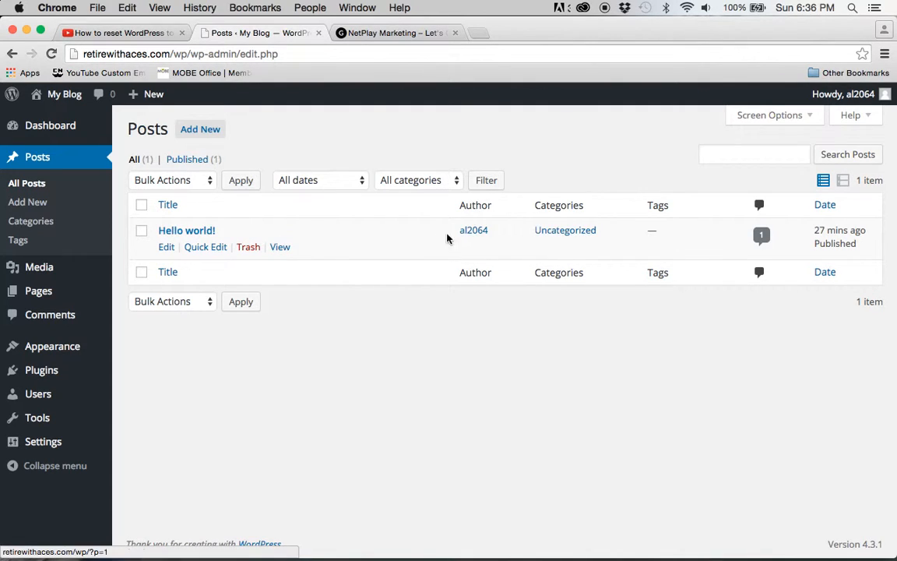
{"action": "mouse_move", "coordinate": [204, 256]}
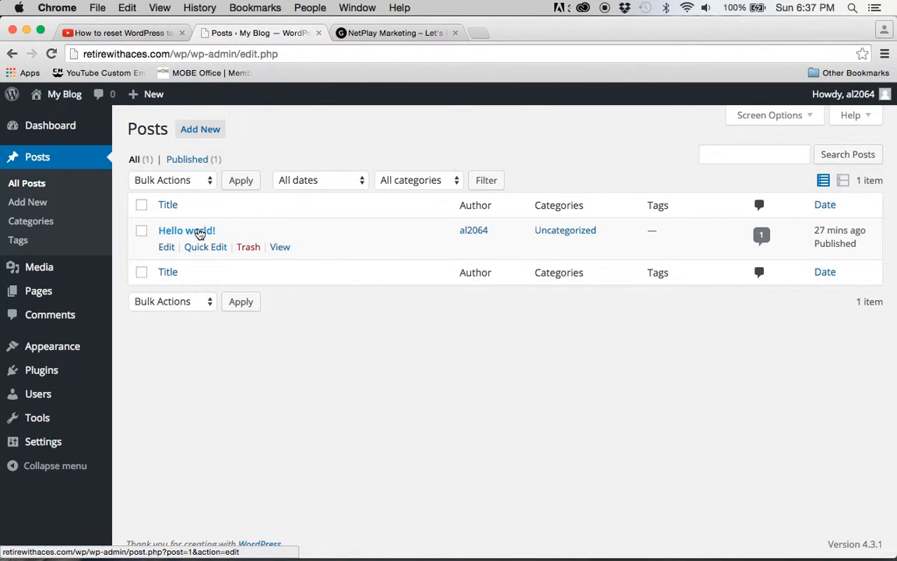
{"action": "left_click", "coordinate": [216, 134]}
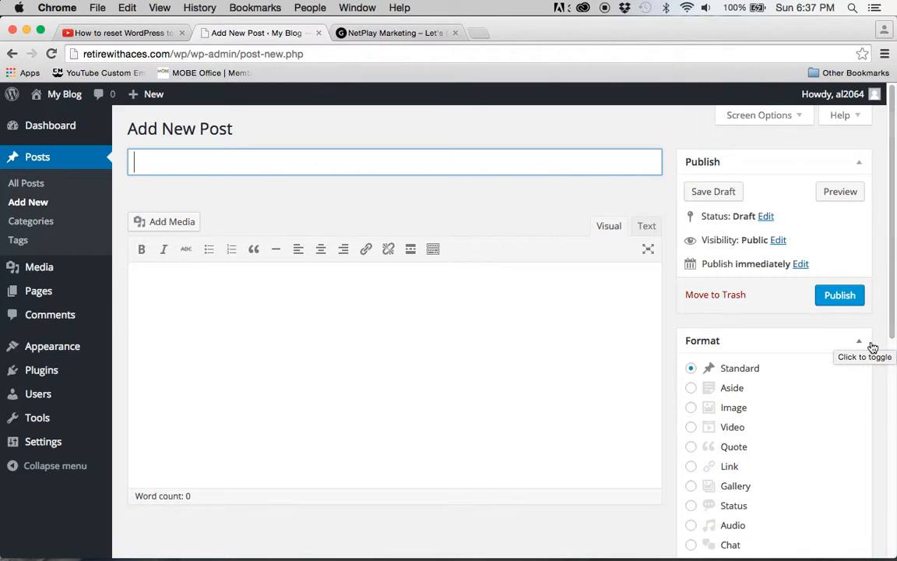
{"action": "type", "text": "My First "}
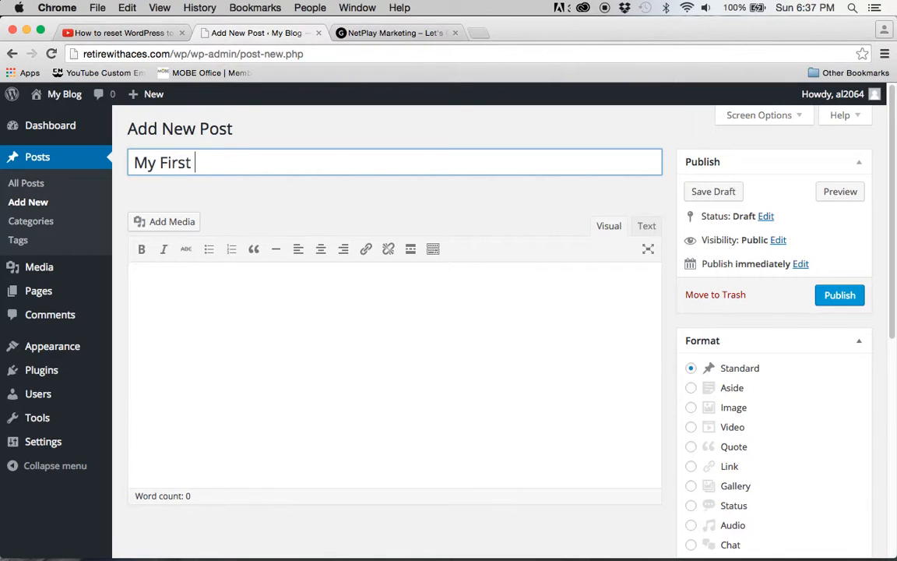
{"action": "type", "text": "Blog Post EVER!"}
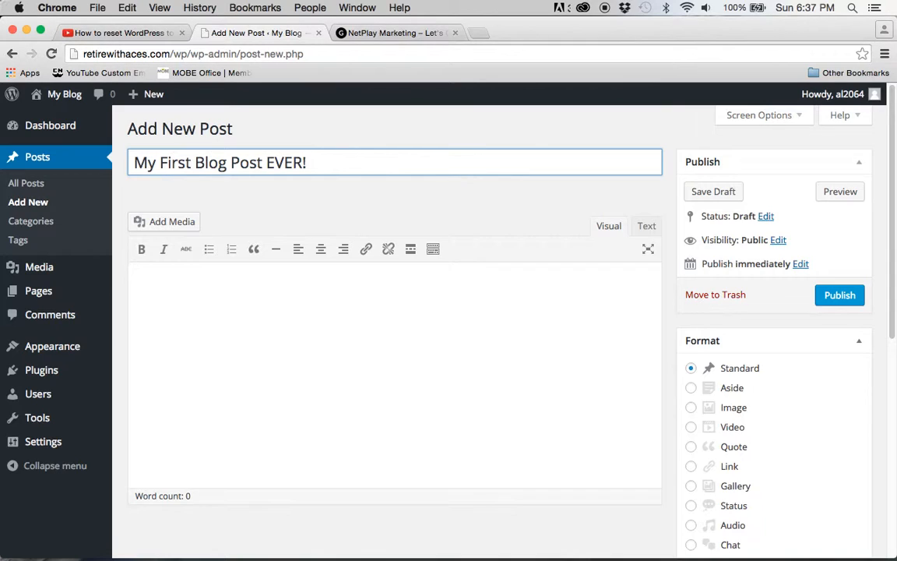
- Write the post's opening line: "Hello fellow bloggers and welcome to my blog all about gardening."
{"action": "left_click", "coordinate": [226, 302]}
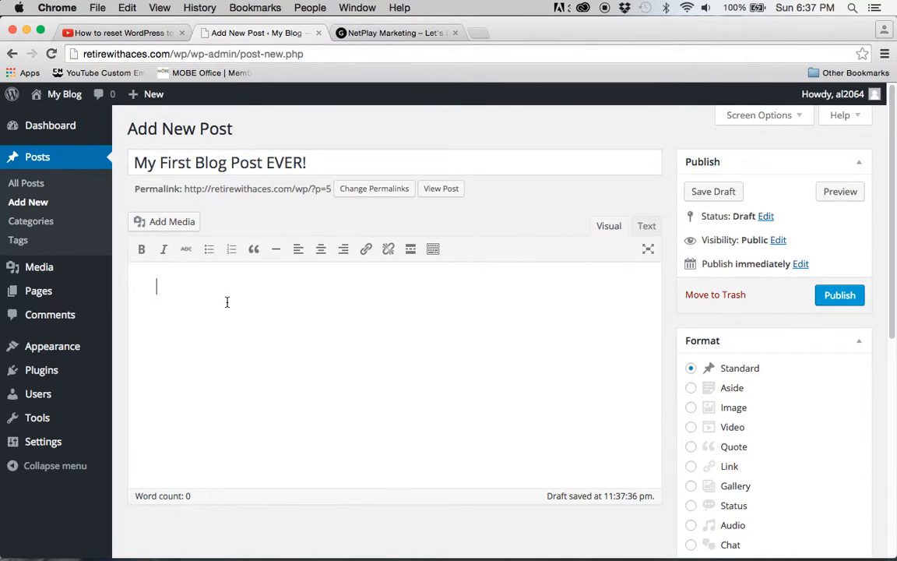
{"action": "type", "text": "Hello fellow bloggers"}
{"action": "key", "text": "BackSpace"}
{"action": "key", "text": "BackSpace"}
{"action": "type", "text": "and welcome to "}
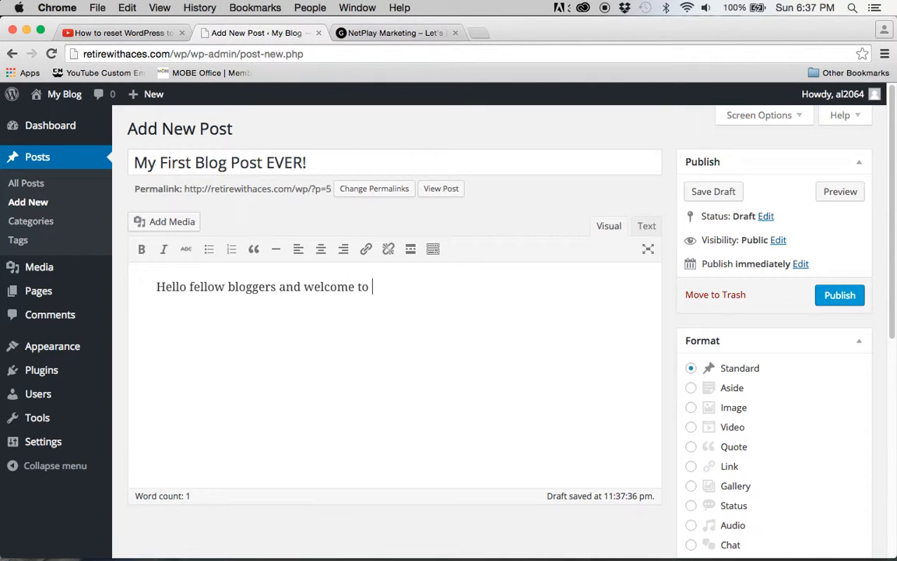
{"action": "type", "text": "my blog all about gardening"}
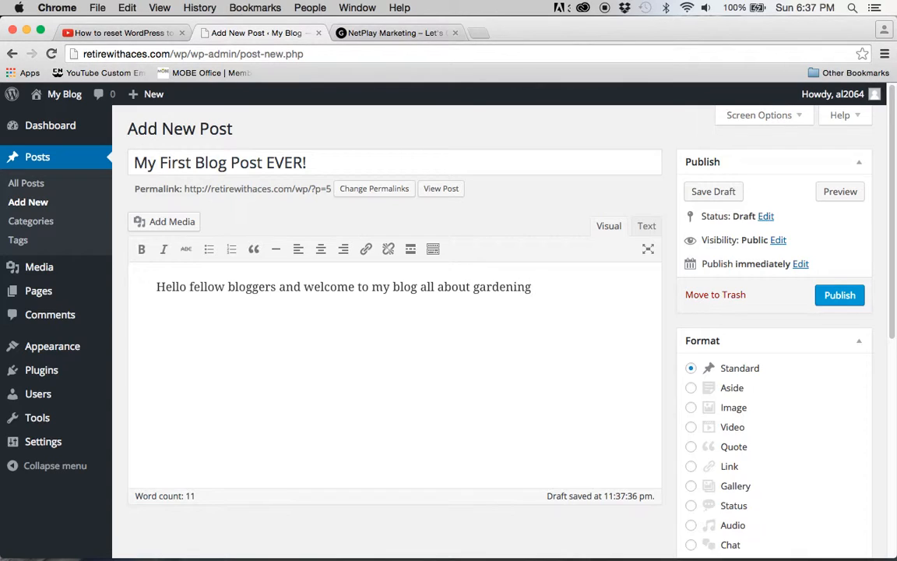
{"action": "type", "text": "."}
- Add a second paragraph reading "Here you will find information all about how to"
{"action": "key", "text": "Return"}
{"action": "type", "text": "Here you will f"}
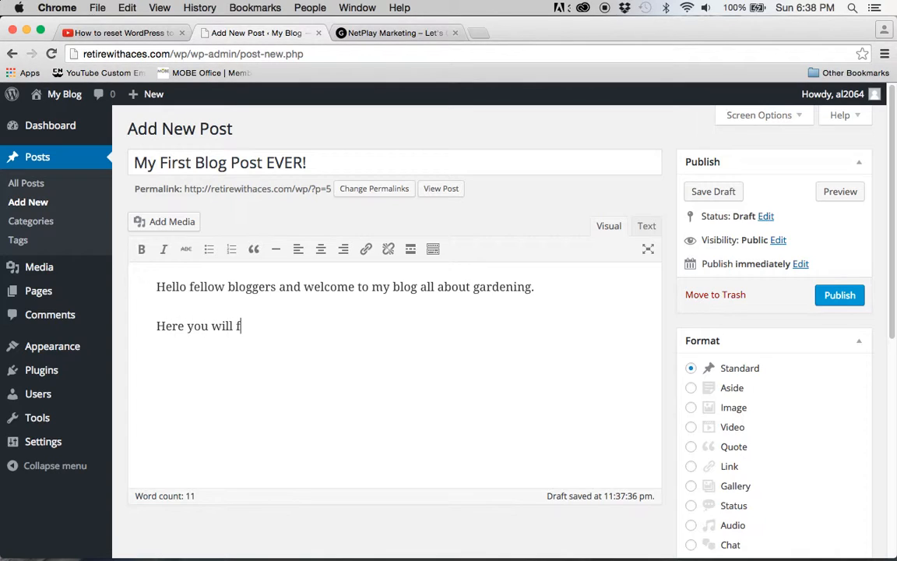
{"action": "type", "text": "ind information all about"}
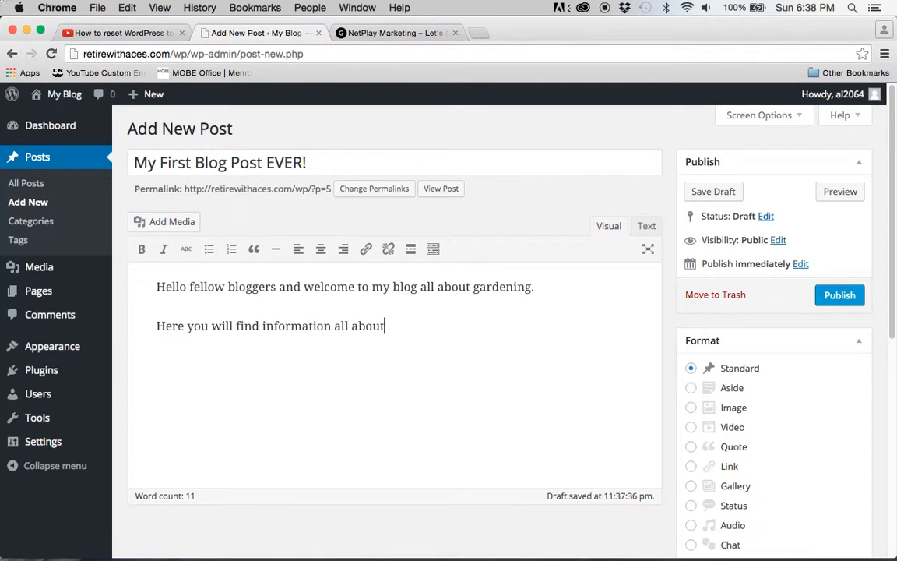
{"action": "type", "text": " how to"}
- Add a bulleted list below with the items "Pot Plants", "Buy the right fertilizer" and "design your perfect garden"
{"action": "key", "text": "Return"}
{"action": "type", "text": "- Pot Plants"}
{"action": "key", "text": "Return"}
{"action": "type", "text": "Buy "}
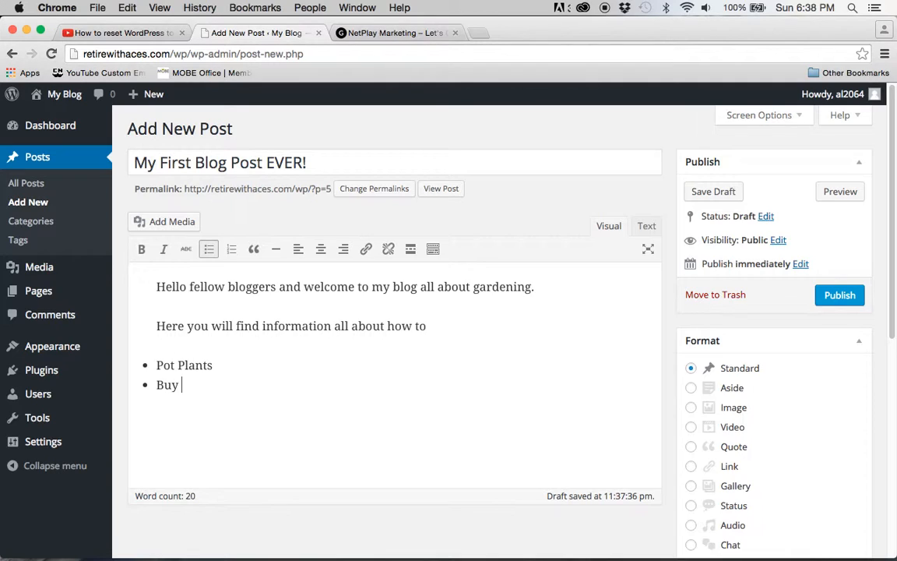
{"action": "type", "text": "the right "}
{"action": "type", "text": "re"}
{"action": "type", "text": "ret"}
{"action": "key", "text": "BackSpace"}
{"action": "key", "text": "BackSpace"}
{"action": "key", "text": "BackSpace"}
{"action": "type", "text": "ertilizer"}
{"action": "key", "text": "Return"}
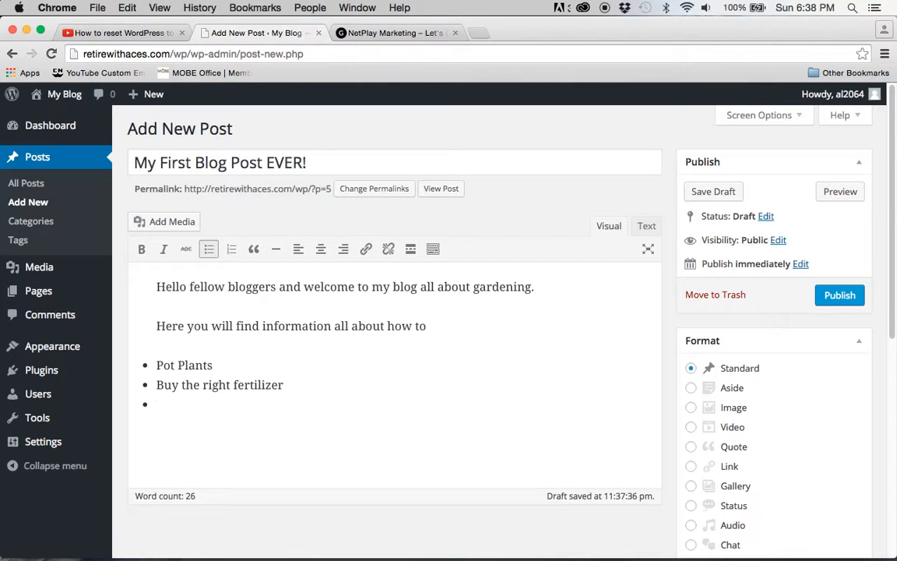
{"action": "type", "text": "design your perfect"}
{"action": "type", "text": "garden"}
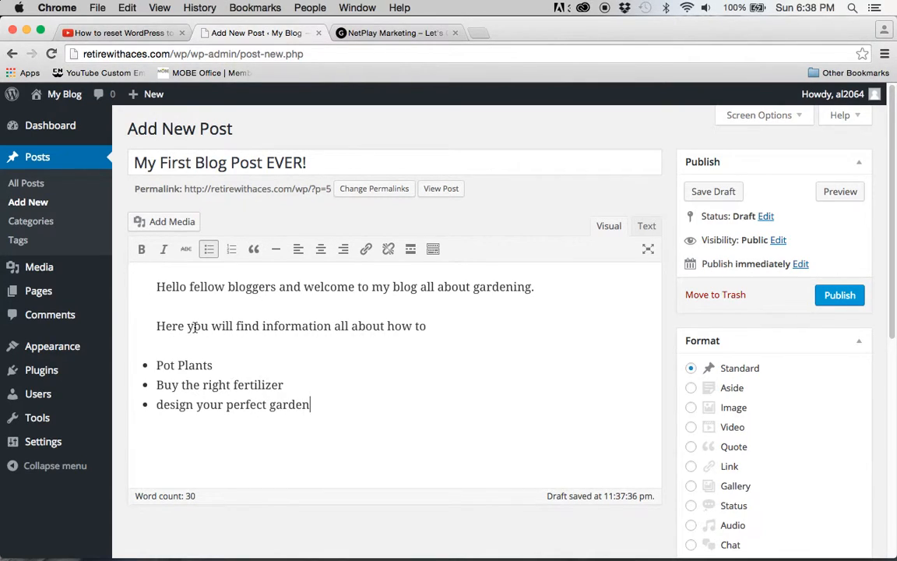
- Try centre and right alignment on the whole post body, and return it to left alignment
{"action": "left_click_drag", "start_coordinate": [158, 286], "coordinate": [357, 407]}
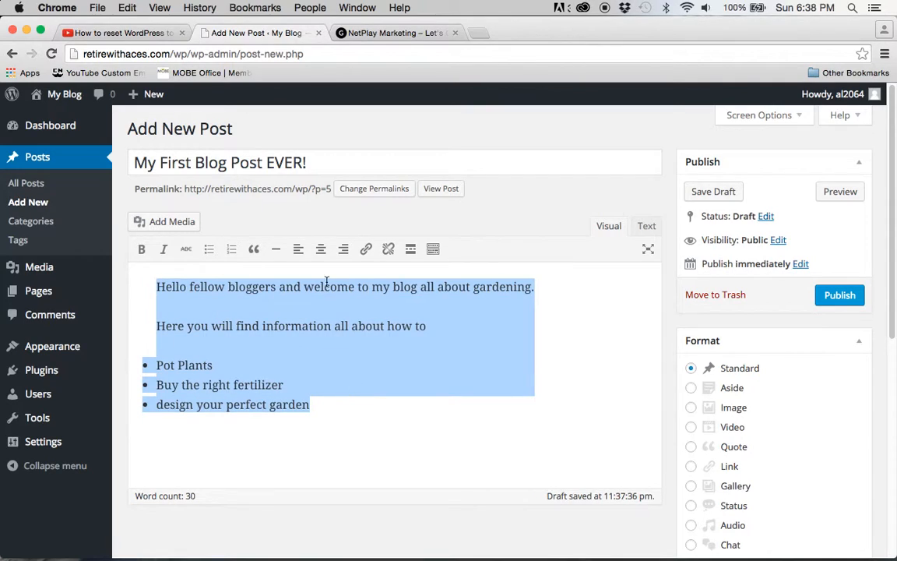
{"action": "left_click", "coordinate": [320, 248]}
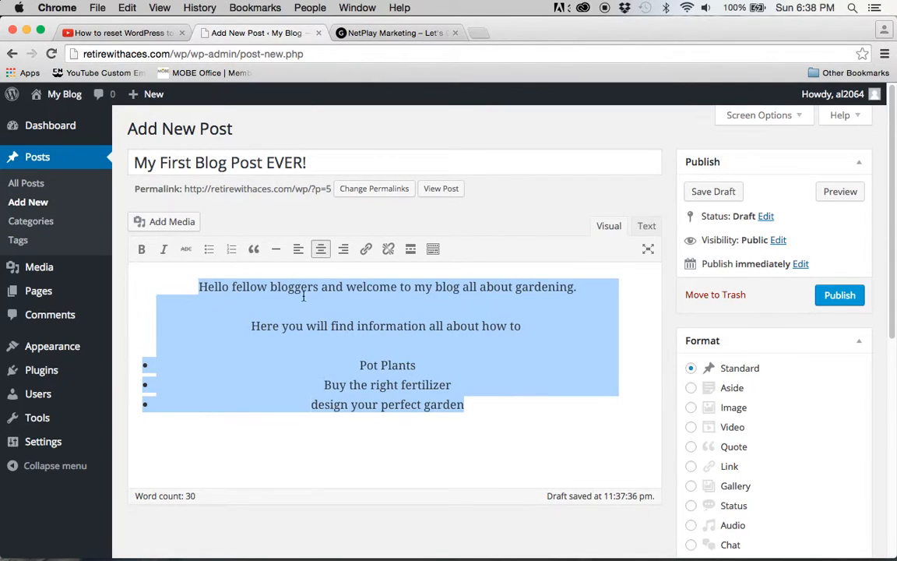
{"action": "left_click", "coordinate": [298, 248]}
{"action": "left_click", "coordinate": [341, 250]}
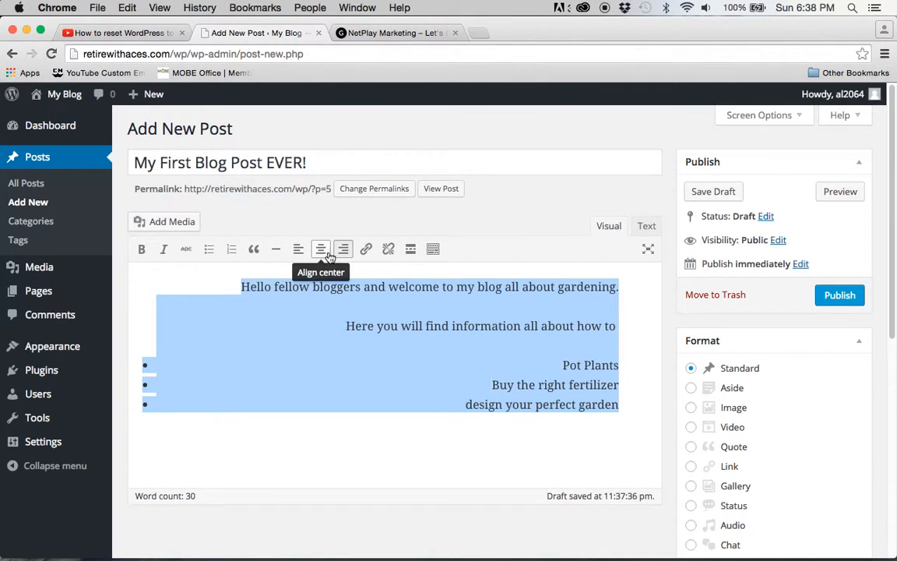
{"action": "left_click", "coordinate": [301, 251]}
{"action": "left_click", "coordinate": [325, 406]}
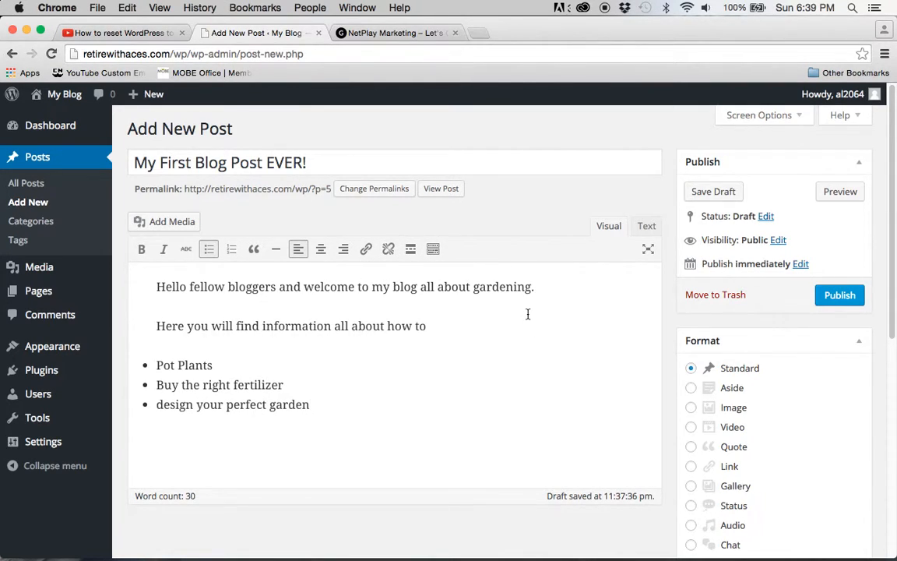
- Search Google for "roses" in a new browser tab and show the image results
{"action": "scroll", "coordinate": [527, 315], "scroll_direction": "down", "scroll_amount": 3}
{"action": "scroll", "coordinate": [527, 316], "scroll_direction": "up", "scroll_amount": 3}
{"action": "left_click", "coordinate": [477, 33]}
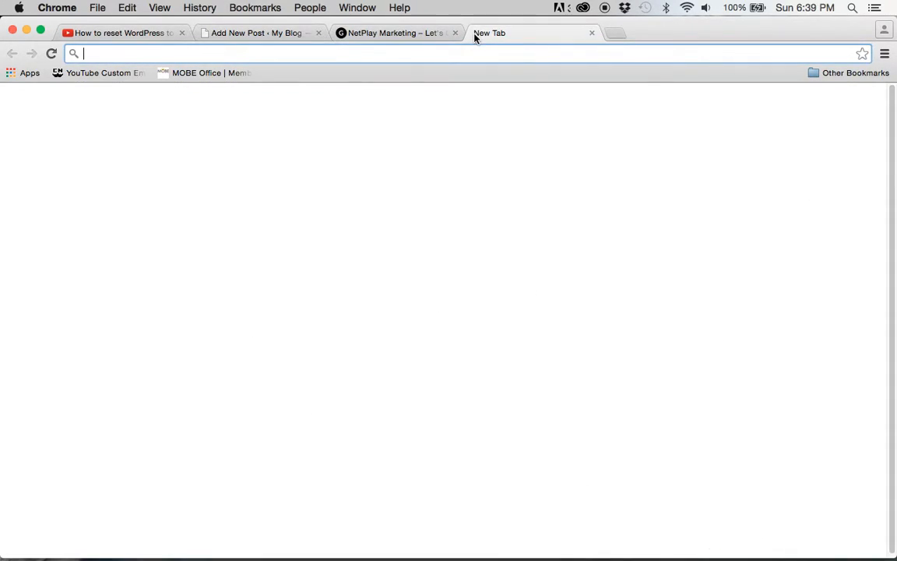
{"action": "type", "text": "google"}
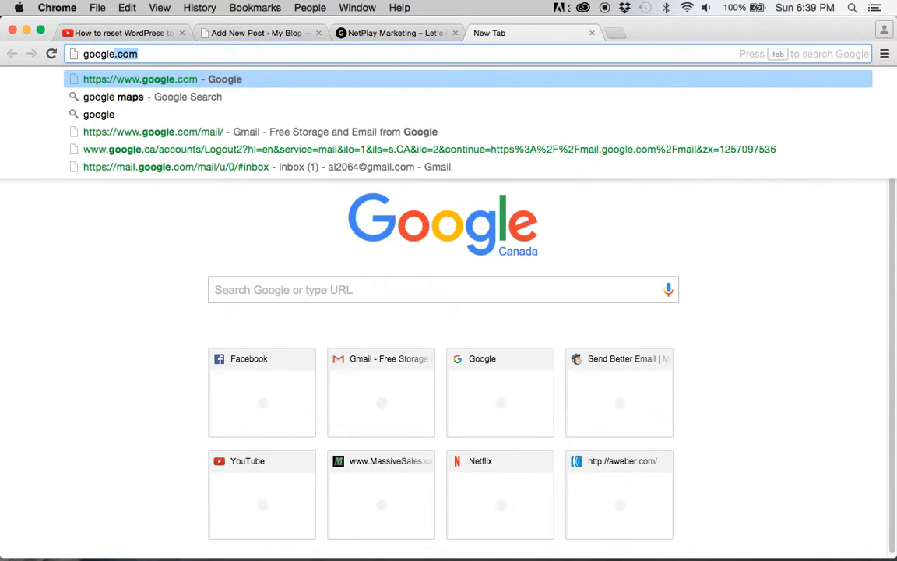
{"action": "left_click", "coordinate": [316, 297]}
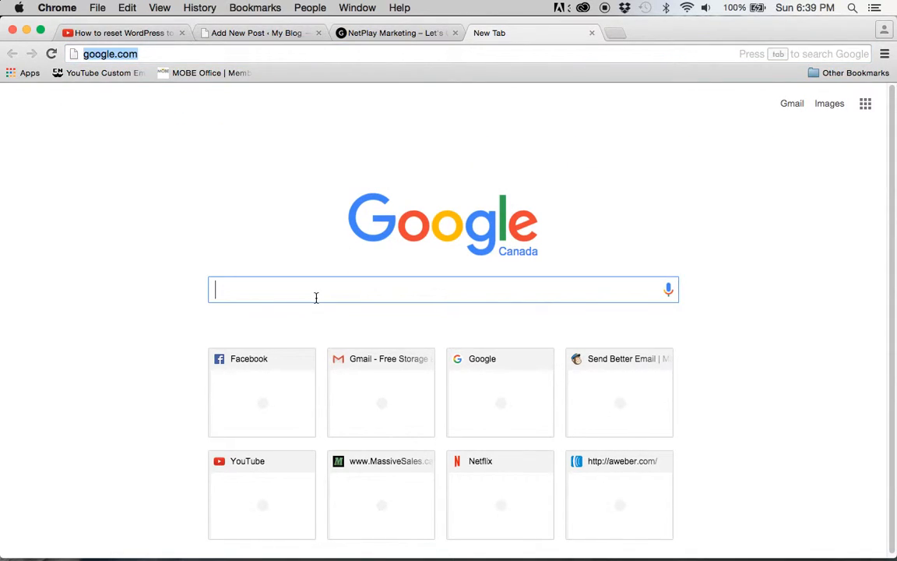
{"action": "type", "text": "roses"}
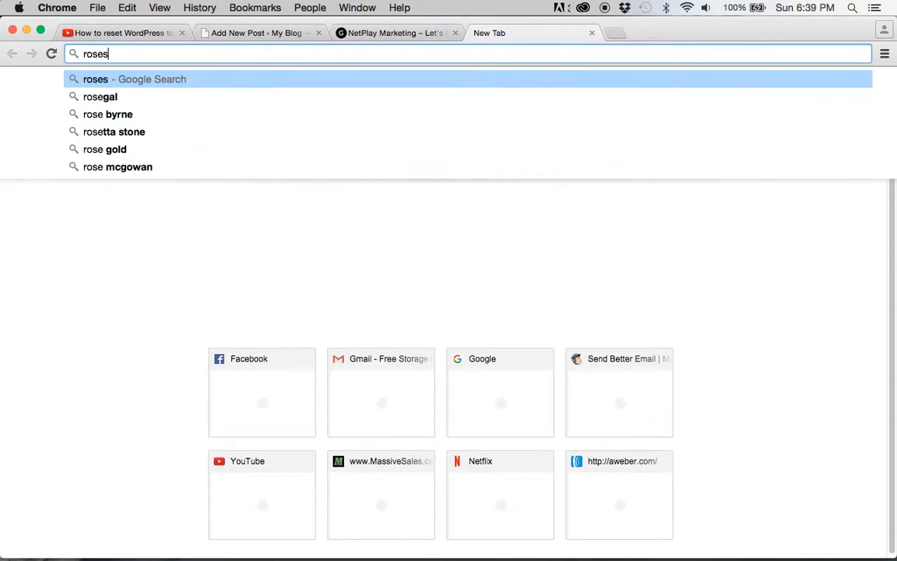
{"action": "key", "text": "Return"}
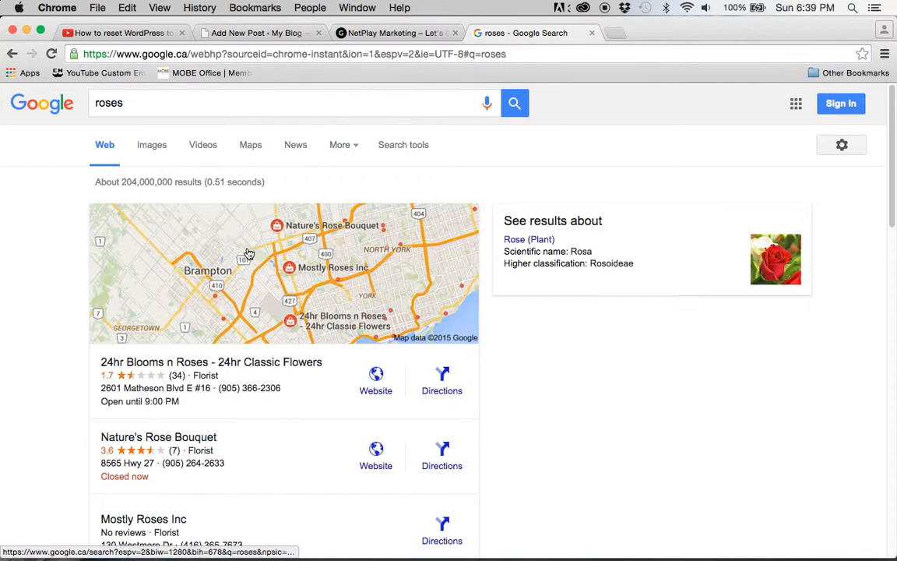
{"action": "left_click", "coordinate": [163, 154]}
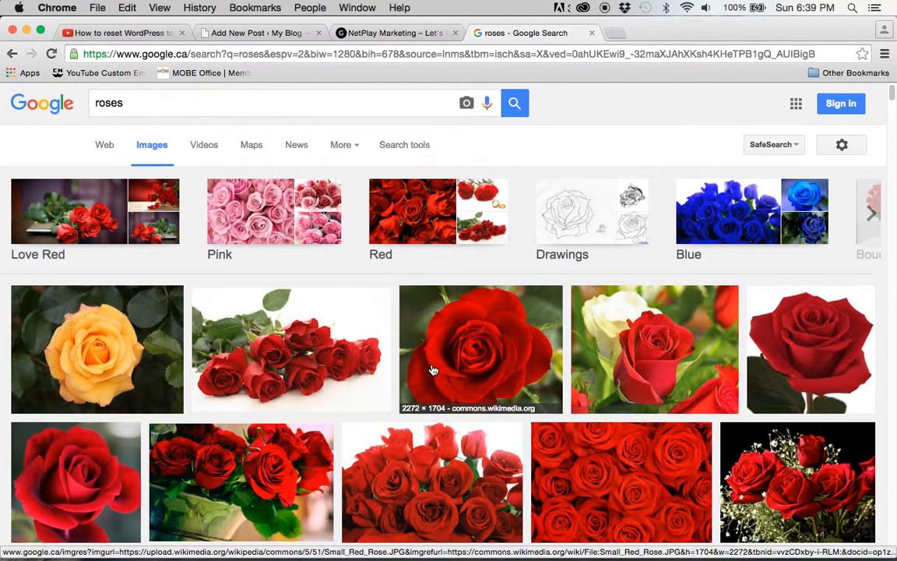
- Open the Small Red Rose picture from Wikimedia Commons and save it to the Desktop as Small_Red_Rose
{"action": "left_click", "coordinate": [406, 331]}
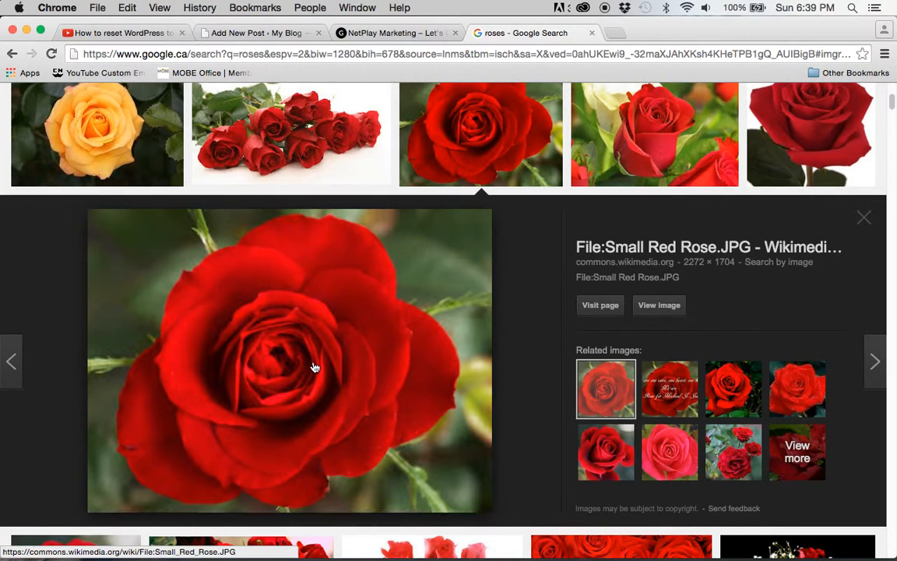
{"action": "right_click", "coordinate": [314, 361]}
{"action": "left_click", "coordinate": [425, 444]}
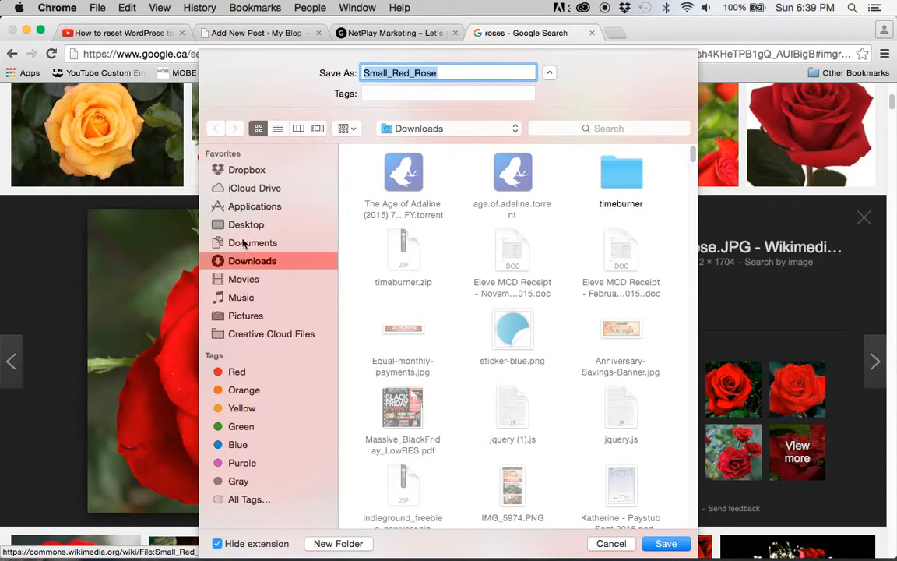
{"action": "left_click", "coordinate": [241, 225]}
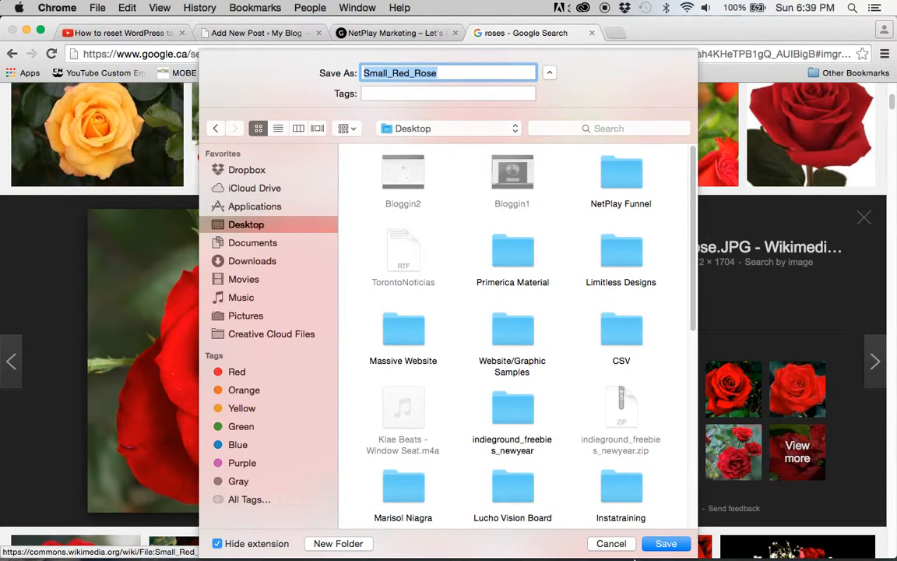
{"action": "left_click", "coordinate": [666, 543]}
- Return to the post editor and upload Small_Red_Rose.JPG from the Desktop, with the insertion point before "Hello fellow bloggers"
{"action": "left_click", "coordinate": [263, 32]}
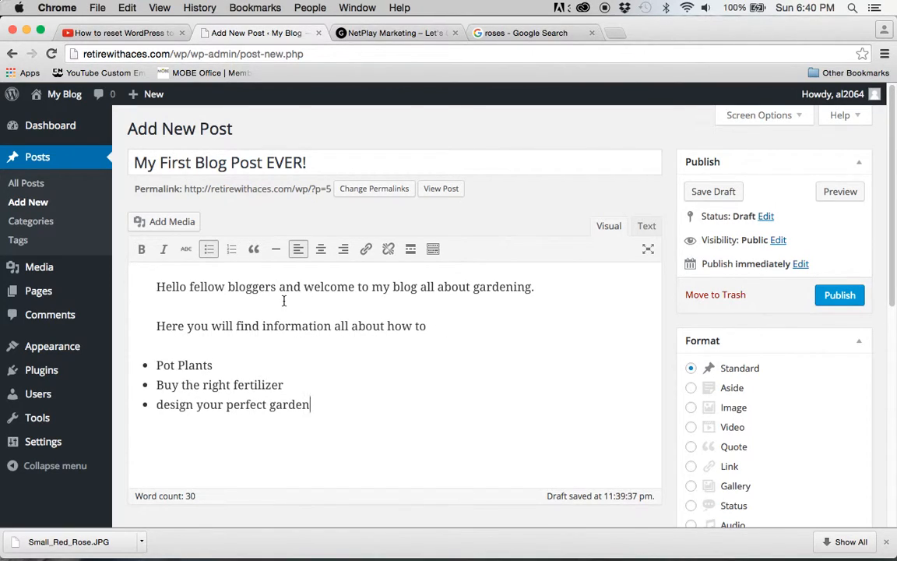
{"action": "left_click", "coordinate": [155, 287]}
{"action": "left_click", "coordinate": [178, 224]}
{"action": "left_click", "coordinate": [535, 332]}
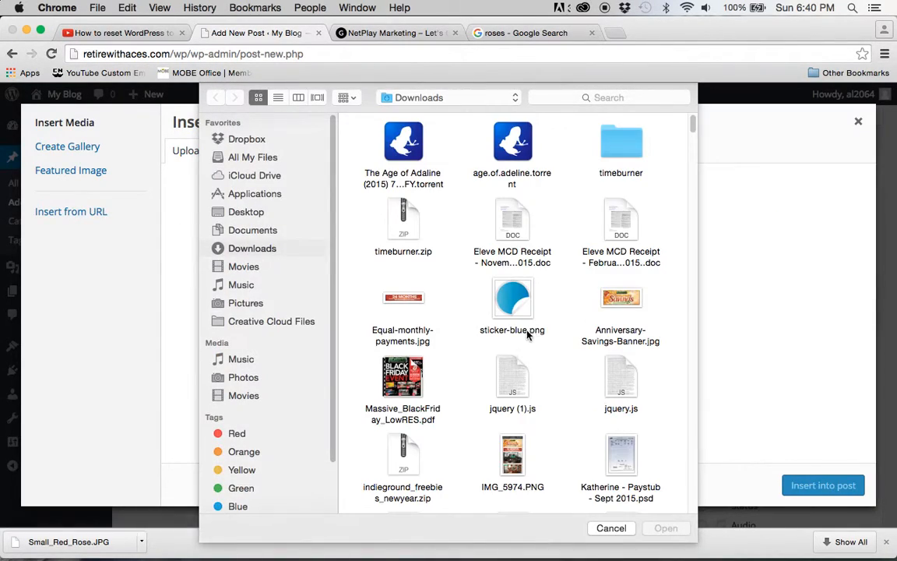
{"action": "left_click", "coordinate": [246, 212]}
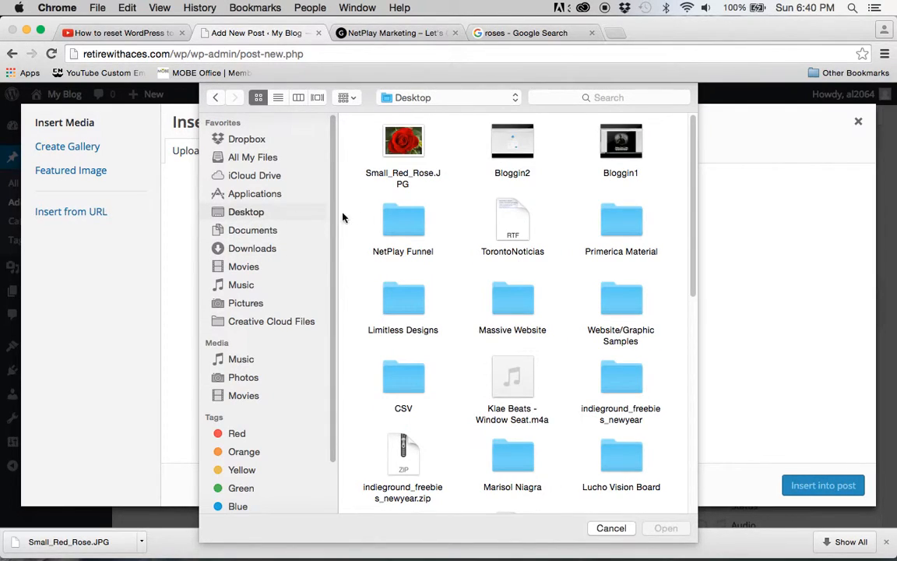
{"action": "left_click", "coordinate": [415, 173]}
{"action": "left_click", "coordinate": [666, 528]}
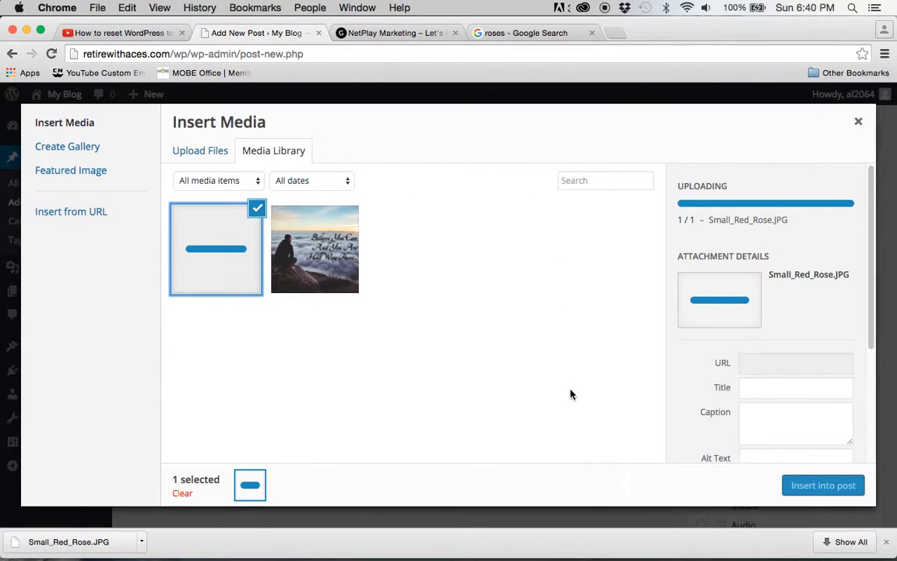
- Insert the uploaded red rose image into the post and align it left so the text wraps beside it
{"action": "left_click", "coordinate": [210, 245]}
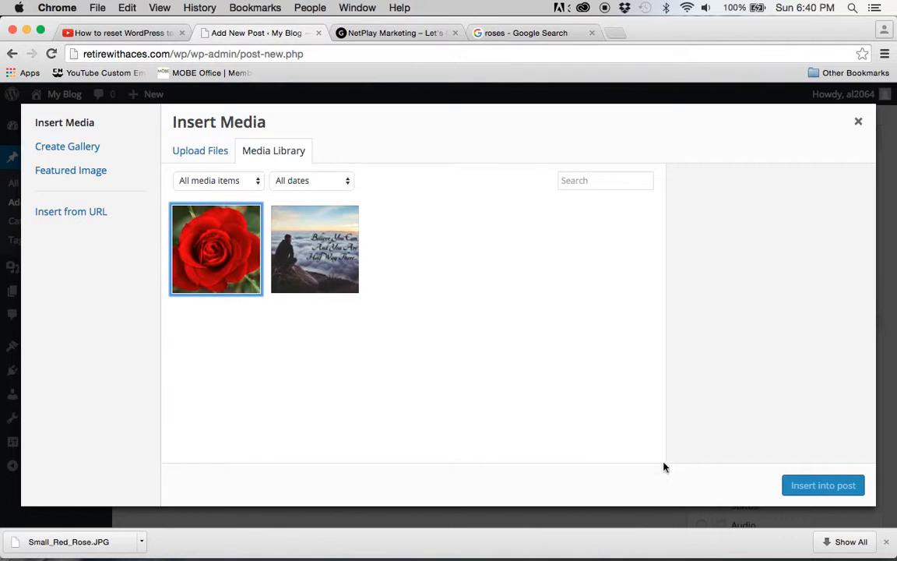
{"action": "left_click", "coordinate": [198, 238]}
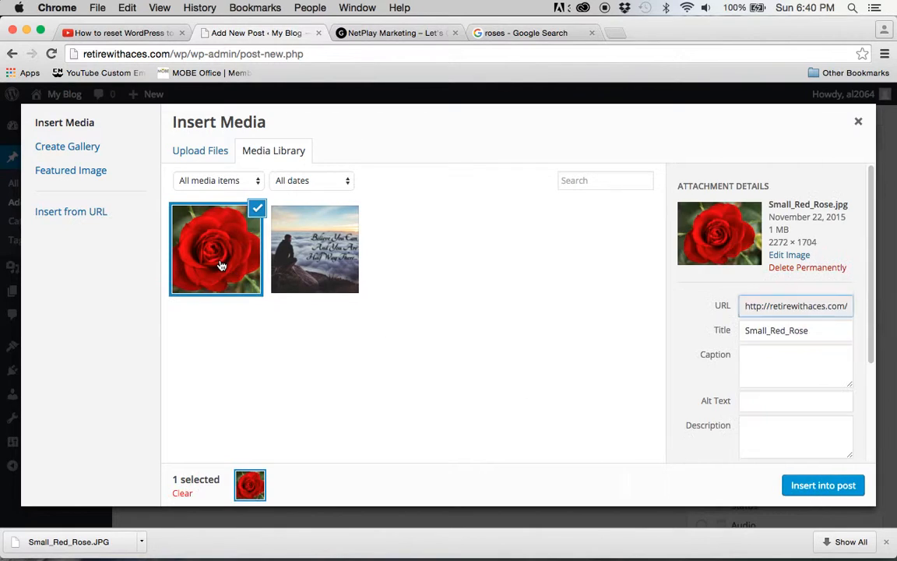
{"action": "left_click", "coordinate": [824, 486]}
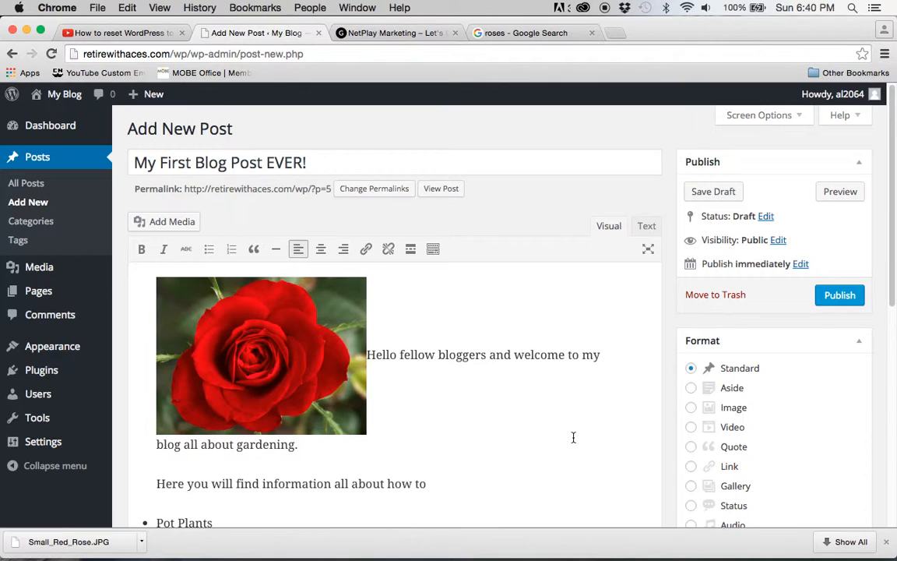
{"action": "left_click", "coordinate": [259, 356]}
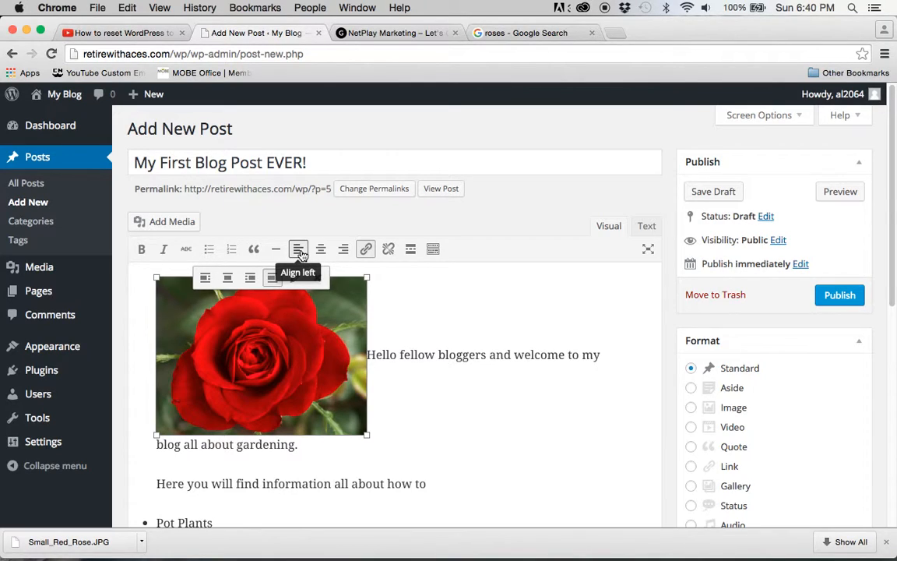
{"action": "left_click", "coordinate": [299, 251]}
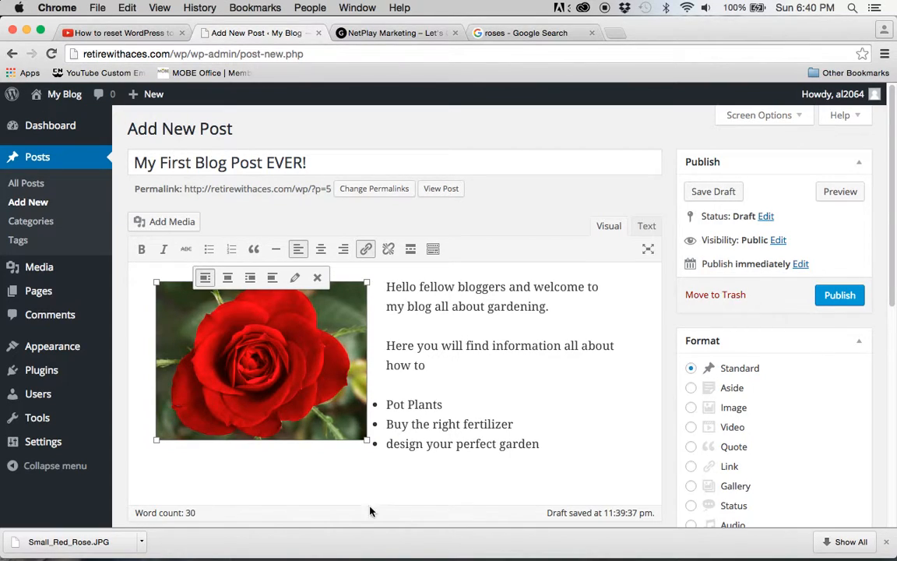
- End the bulleted list after "design your perfect garden" and start a plain paragraph below the rose image
{"action": "scroll", "coordinate": [614, 455], "scroll_direction": "down", "scroll_amount": 1}
{"action": "left_click", "coordinate": [614, 455]}
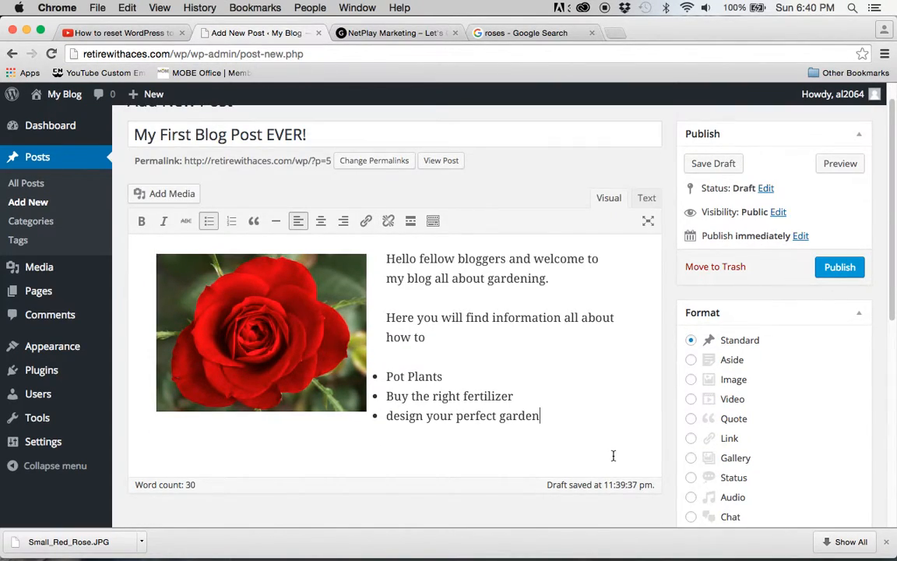
{"action": "key", "text": "Return"}
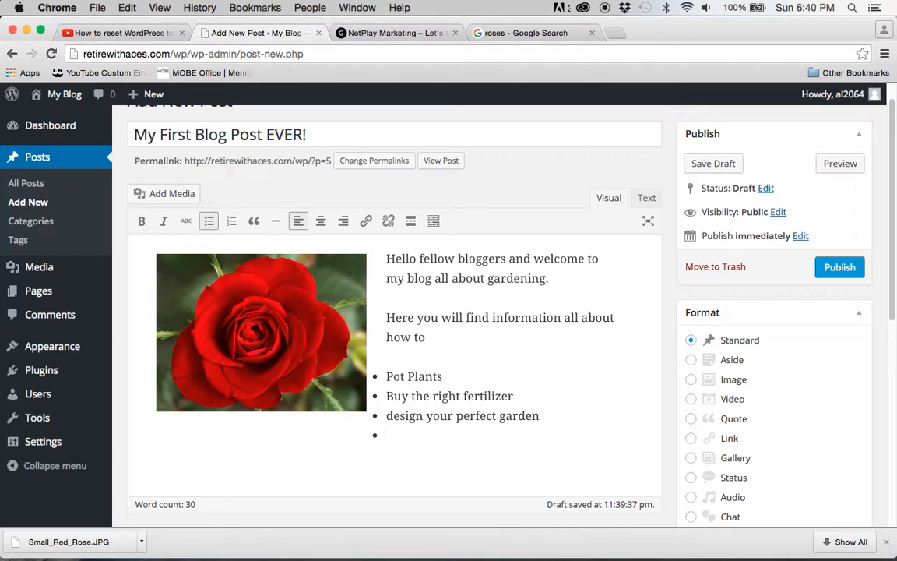
{"action": "key", "text": "BackSpace"}
{"action": "key", "text": "Return"}
{"action": "key", "text": "Return"}
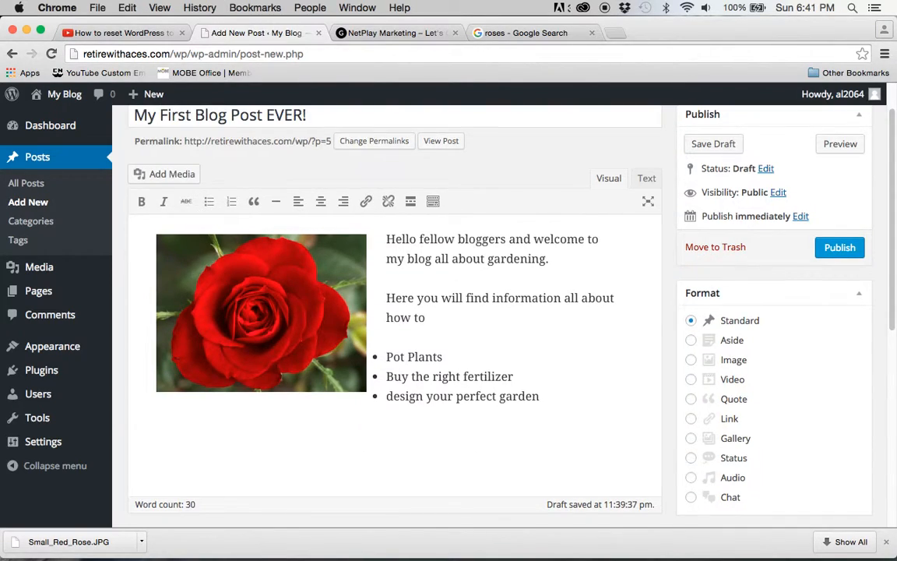
- Write the closing sentence "So enjoy all this content, because it's going to be amazing." below the list
{"action": "type", "text": "SO en"}
{"action": "key", "text": "BackSpace"}
{"action": "key", "text": "BackSpace"}
{"action": "key", "text": "BackSpace"}
{"action": "key", "text": "BackSpace"}
{"action": "type", "text": "o ne"}
{"action": "key", "text": "BackSpace"}
{"action": "key", "text": "BackSpace"}
{"action": "type", "text": "enjoy all"}
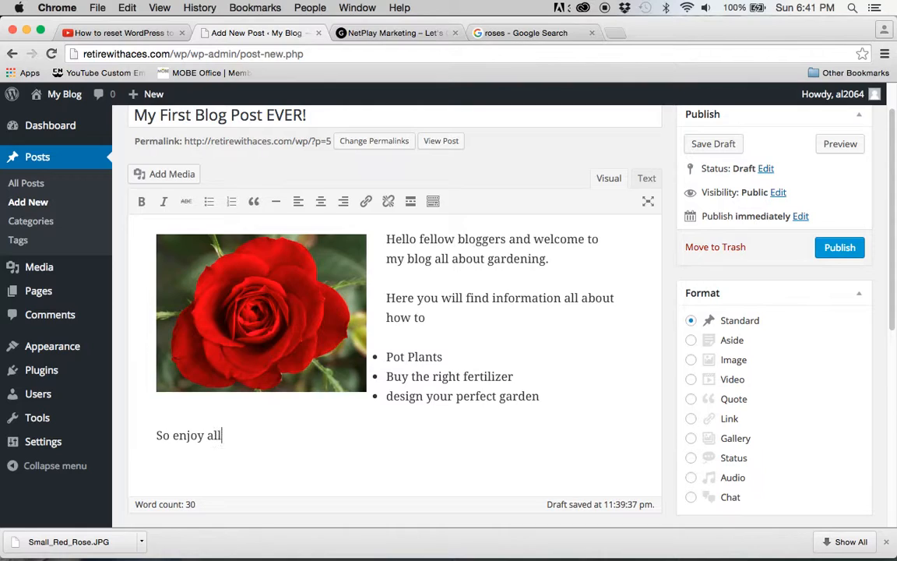
{"action": "type", "text": " this content"}
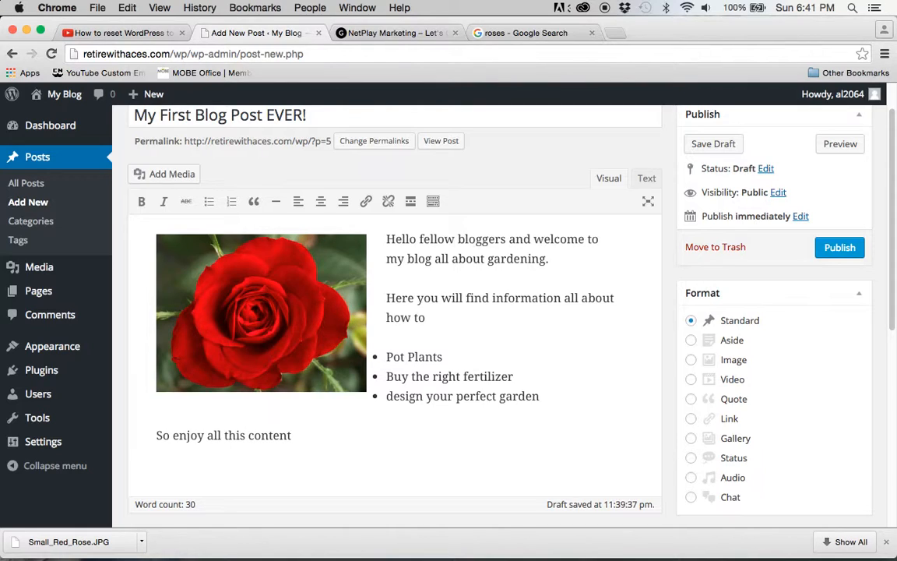
{"action": "type", "text": ", because it's going to"}
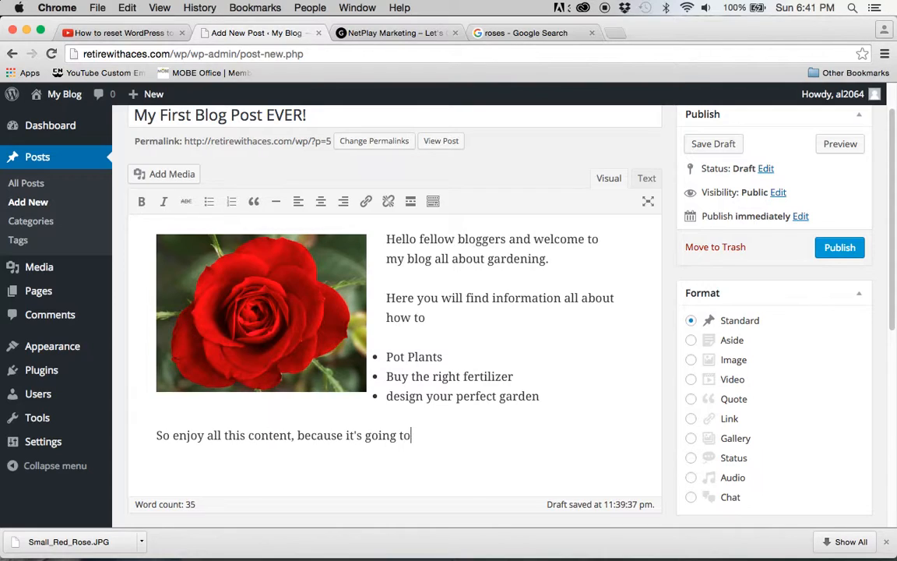
{"action": "type", "text": " be amazing."}
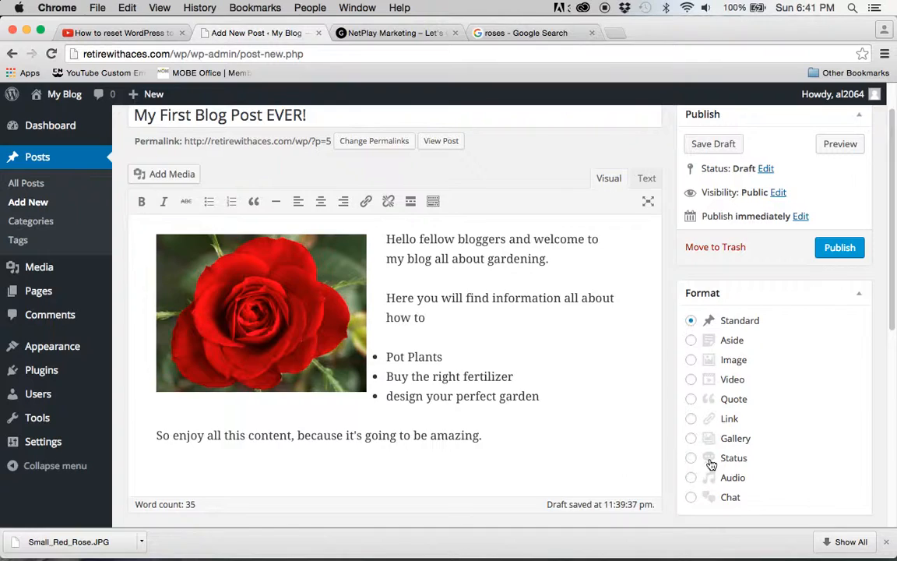
- Preview the draft post and examine how its title, rose image, list and closing sentence are laid out on the blog
{"action": "scroll", "coordinate": [580, 462], "scroll_direction": "up", "scroll_amount": 2}
{"action": "scroll", "coordinate": [580, 462], "scroll_direction": "down", "scroll_amount": 1}
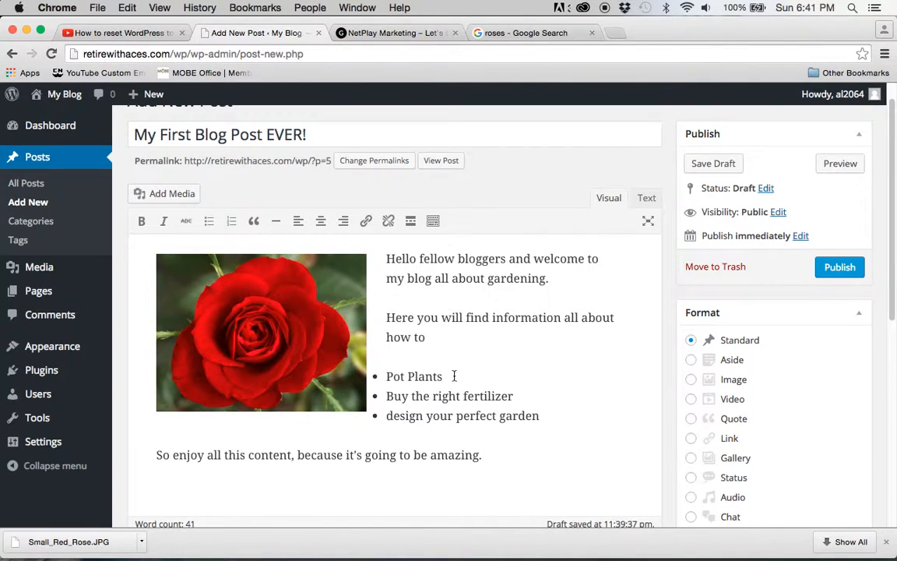
{"action": "scroll", "coordinate": [438, 377], "scroll_direction": "up", "scroll_amount": 1}
{"action": "scroll", "coordinate": [438, 374], "scroll_direction": "down", "scroll_amount": 2}
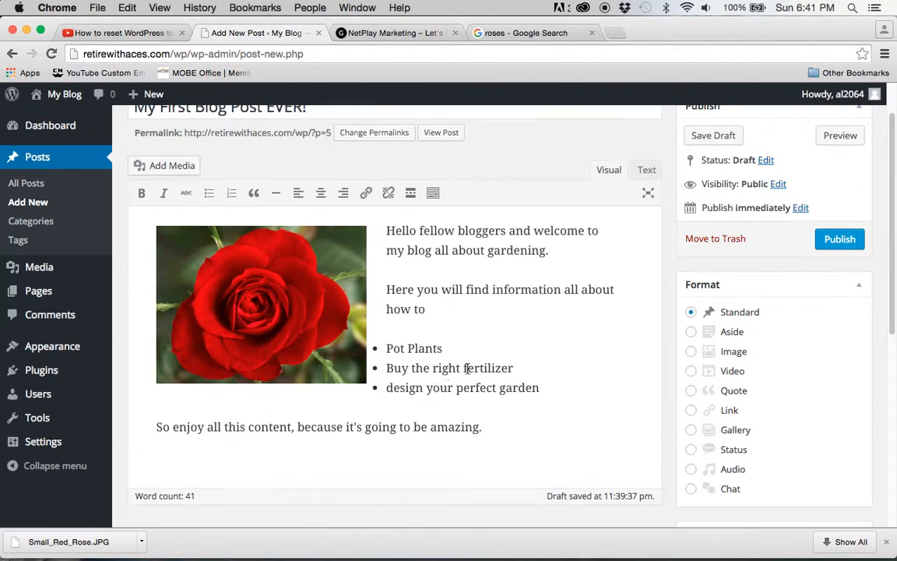
{"action": "scroll", "coordinate": [498, 366], "scroll_direction": "up", "scroll_amount": 2}
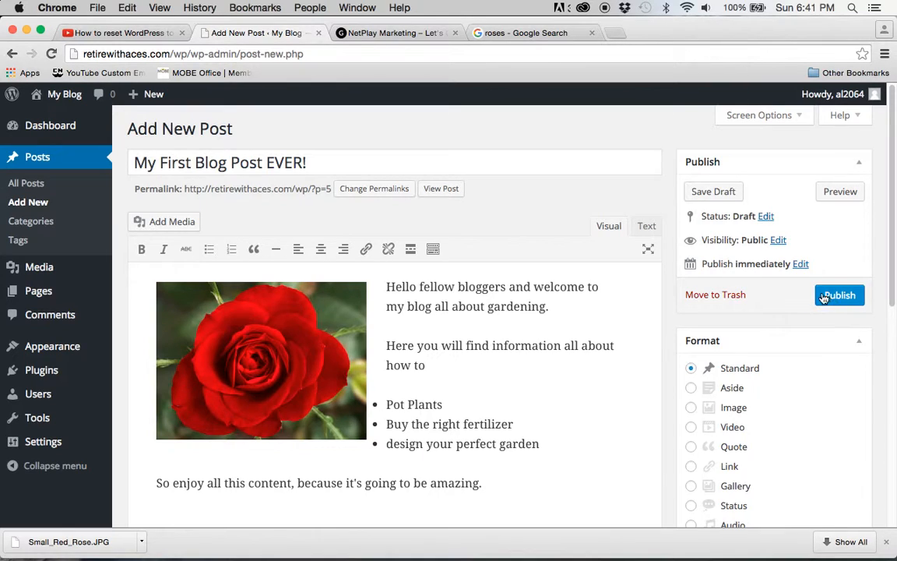
{"action": "left_click", "coordinate": [844, 193]}
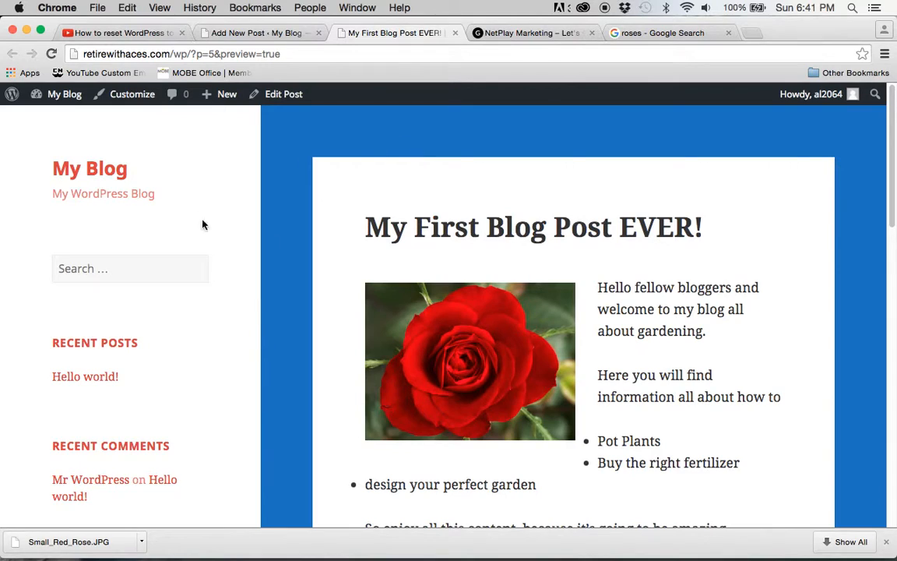
{"action": "scroll", "coordinate": [701, 210], "scroll_direction": "down", "scroll_amount": 3}
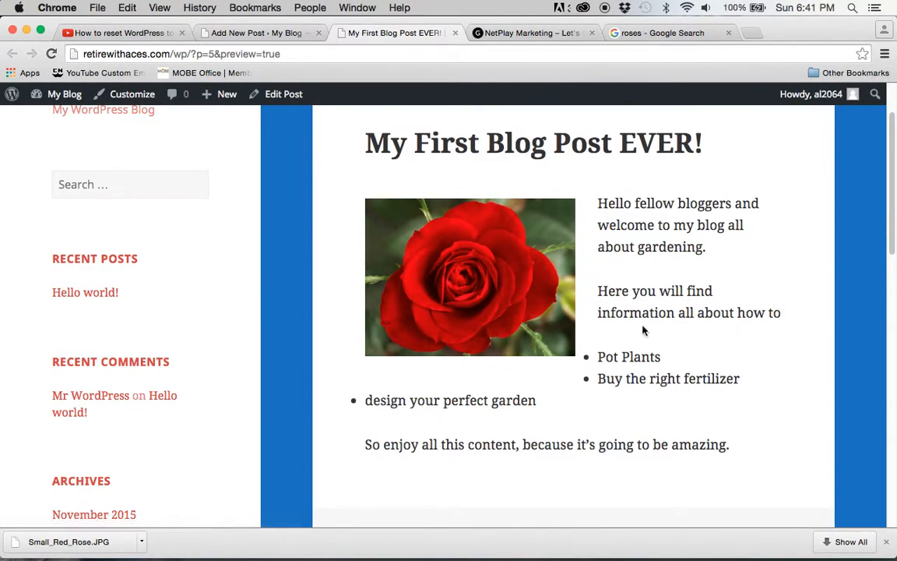
{"action": "scroll", "coordinate": [739, 337], "scroll_direction": "down", "scroll_amount": 3}
{"action": "scroll", "coordinate": [764, 336], "scroll_direction": "up", "scroll_amount": 5}
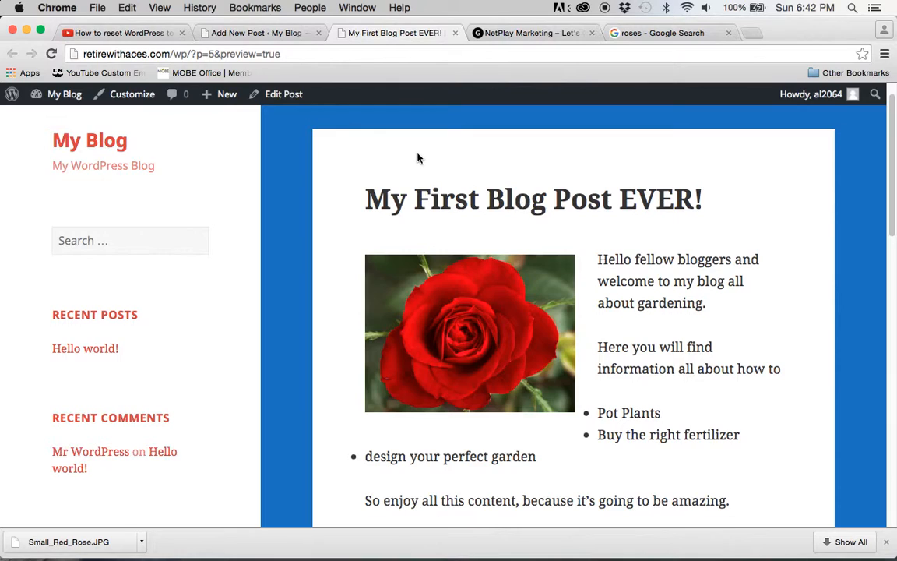
- Return to the post editor, examine the available permalink structures in Permalink Settings, and close that settings page
{"action": "left_click", "coordinate": [287, 35]}
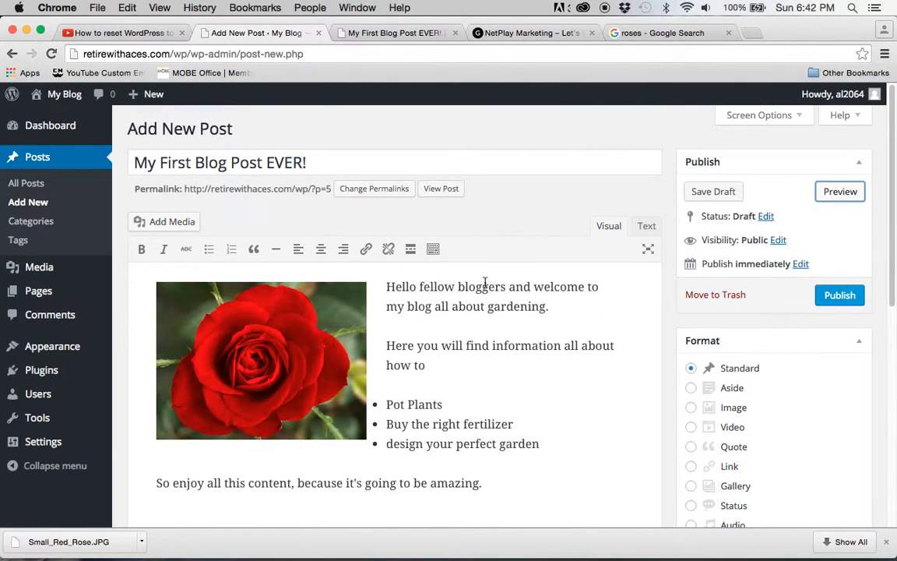
{"action": "scroll", "coordinate": [410, 304], "scroll_direction": "down", "scroll_amount": 4}
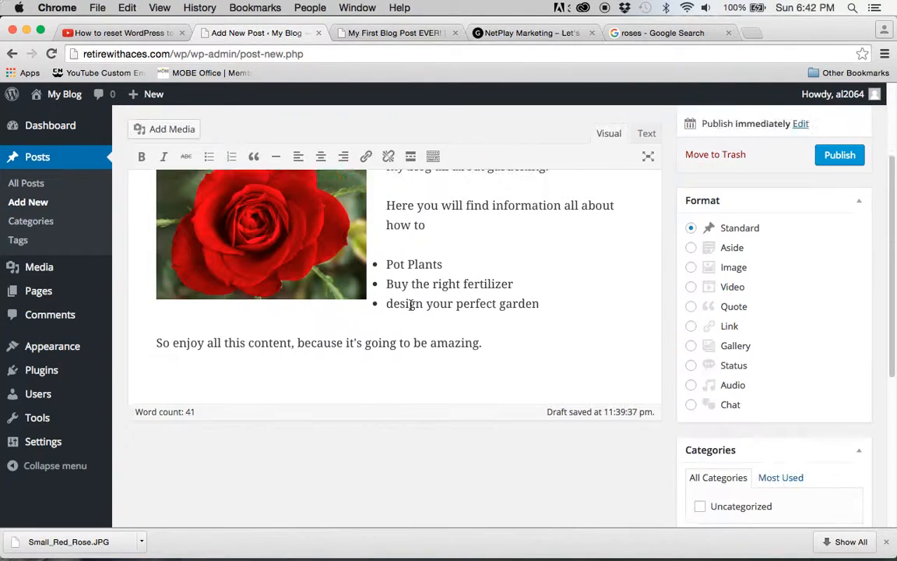
{"action": "scroll", "coordinate": [396, 227], "scroll_direction": "up", "scroll_amount": 5}
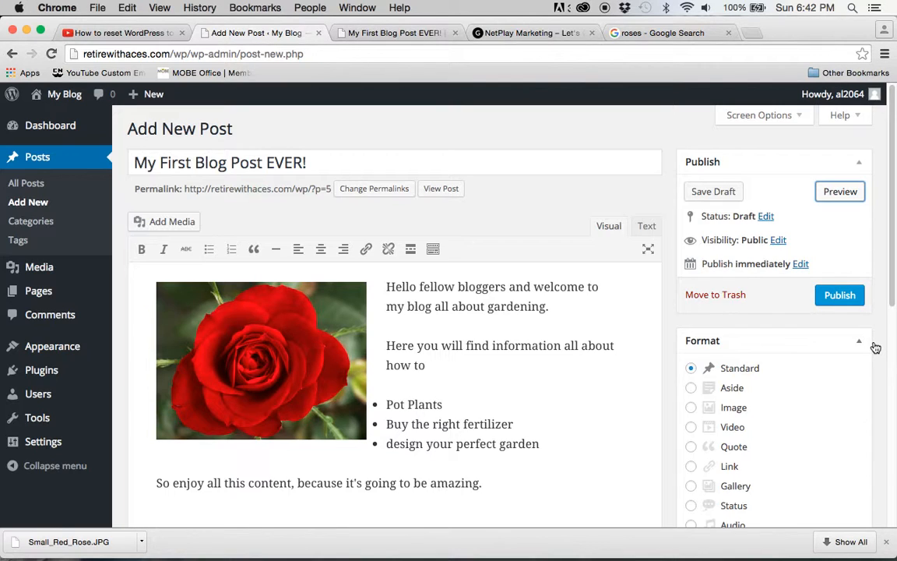
{"action": "scroll", "coordinate": [720, 362], "scroll_direction": "down", "scroll_amount": 10}
{"action": "scroll", "coordinate": [720, 362], "scroll_direction": "up", "scroll_amount": 10}
{"action": "left_click", "coordinate": [376, 193]}
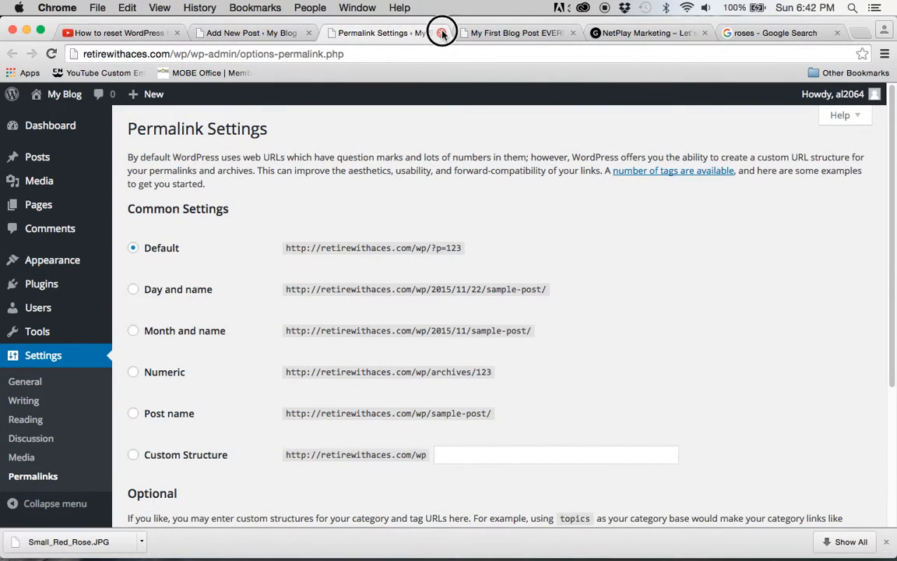
{"action": "left_click", "coordinate": [443, 33]}
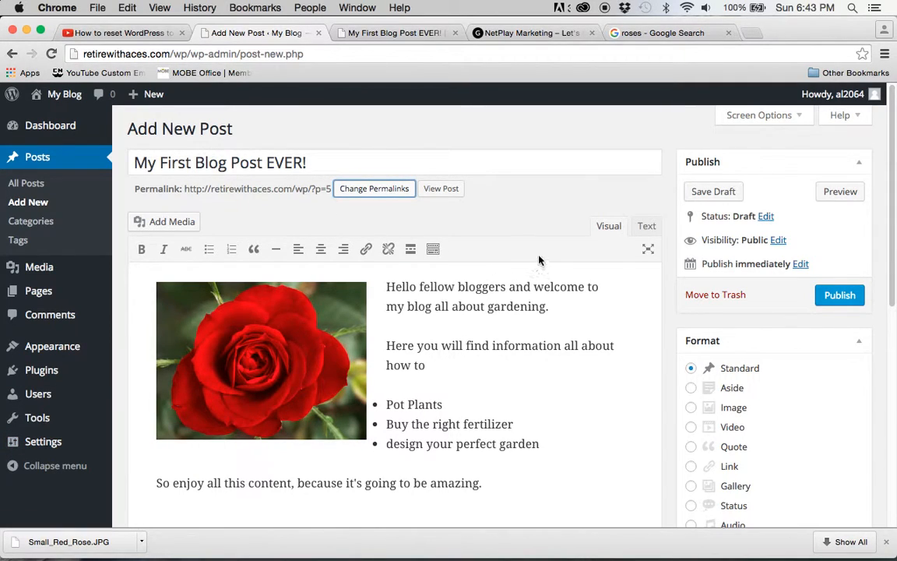
- Publish the post "My First Blog Post EVER!" and look over its edit page
{"action": "left_click", "coordinate": [854, 297]}
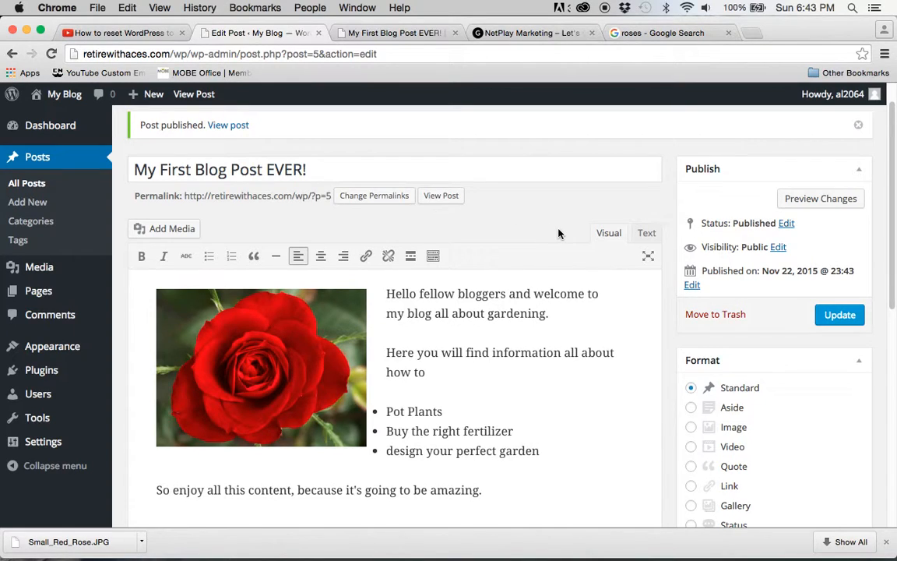
{"action": "scroll", "coordinate": [623, 265], "scroll_direction": "down", "scroll_amount": 5}
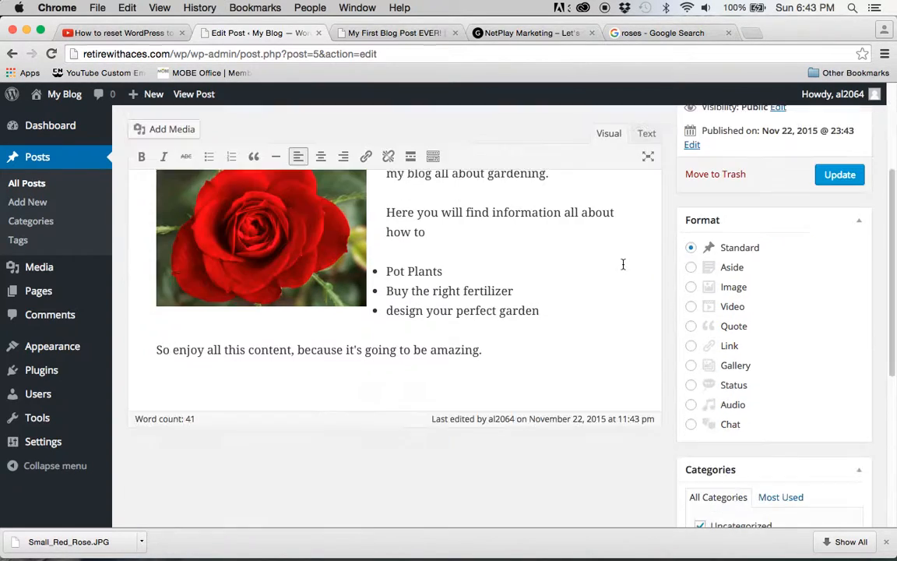
{"action": "scroll", "coordinate": [627, 281], "scroll_direction": "up", "scroll_amount": 6}
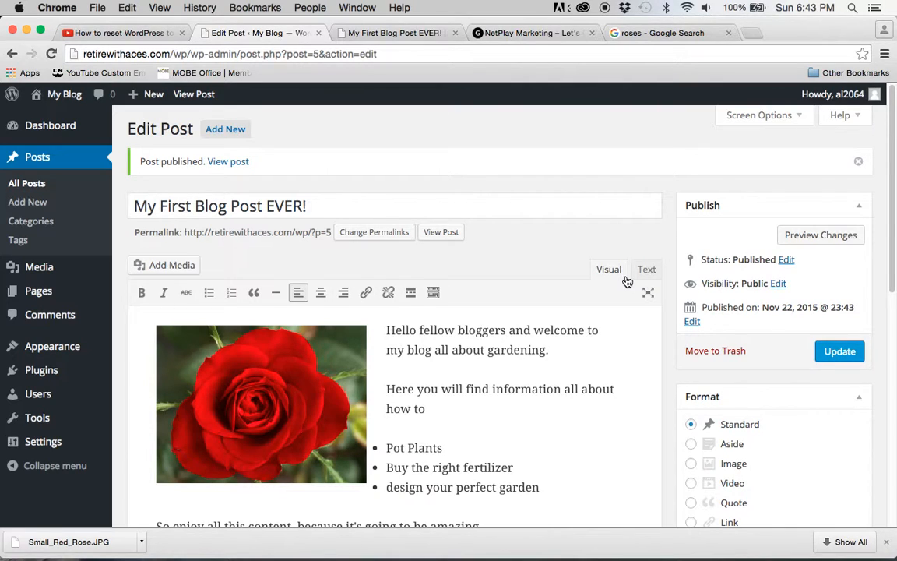
{"action": "scroll", "coordinate": [600, 294], "scroll_direction": "down", "scroll_amount": 8}
{"action": "scroll", "coordinate": [600, 298], "scroll_direction": "up", "scroll_amount": 8}
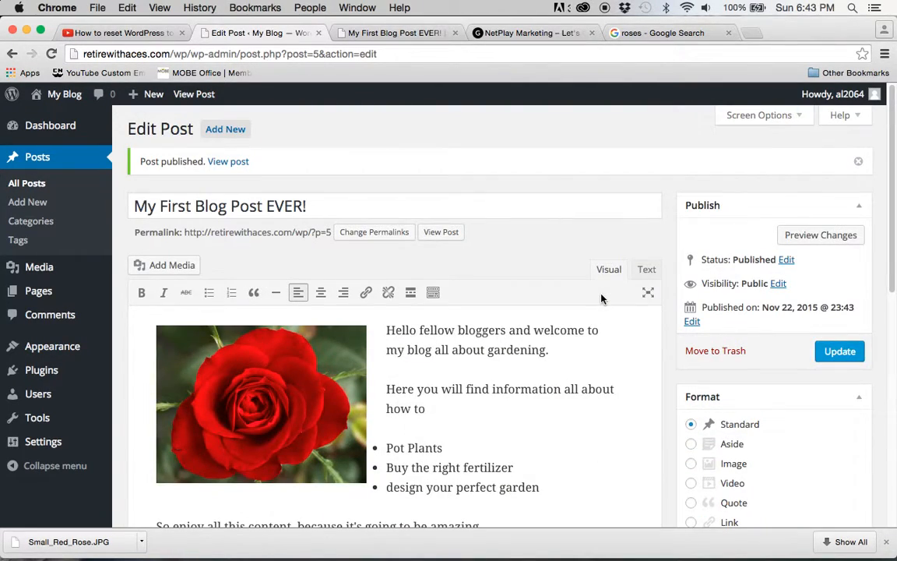